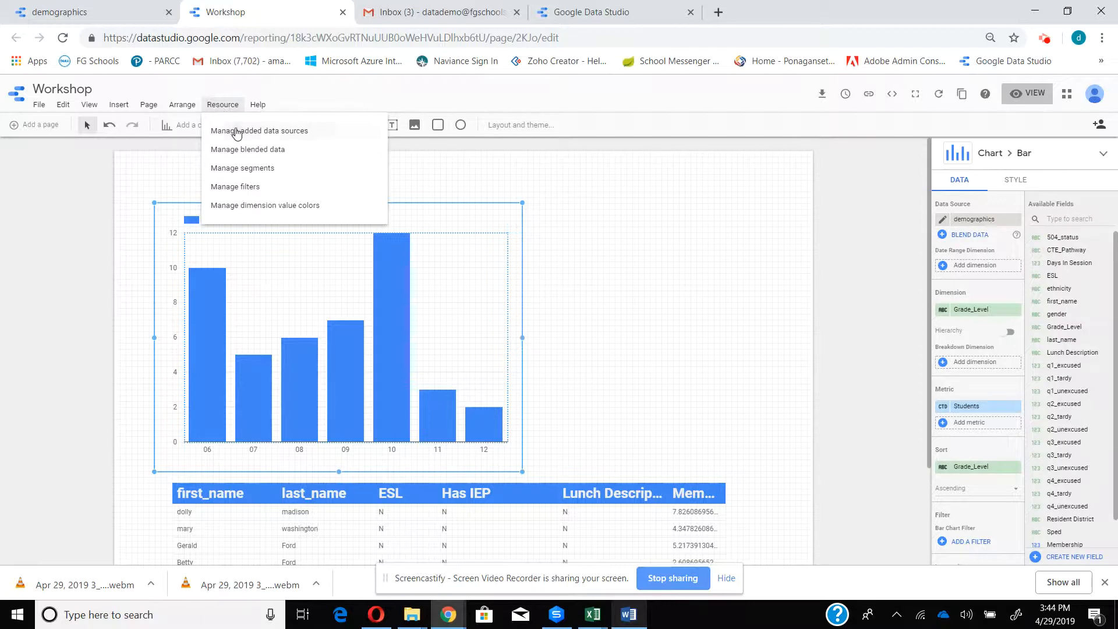
- Start adding a Google Sheets data source, using the Math assessment worksheet of the forclass spreadsheet
left_click(236, 131)
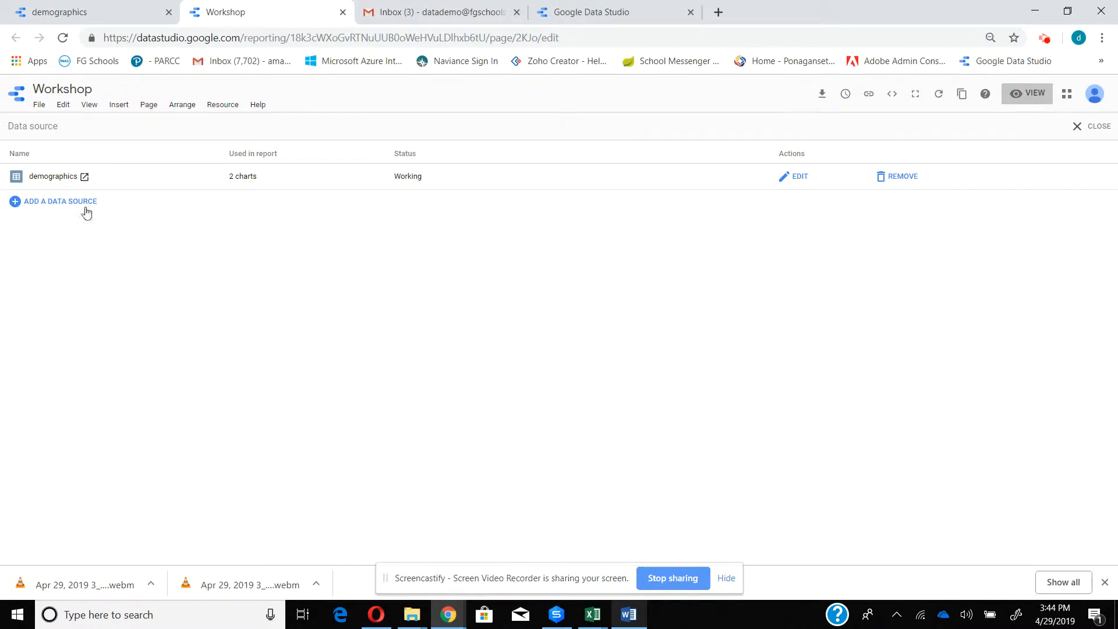
left_click(16, 203)
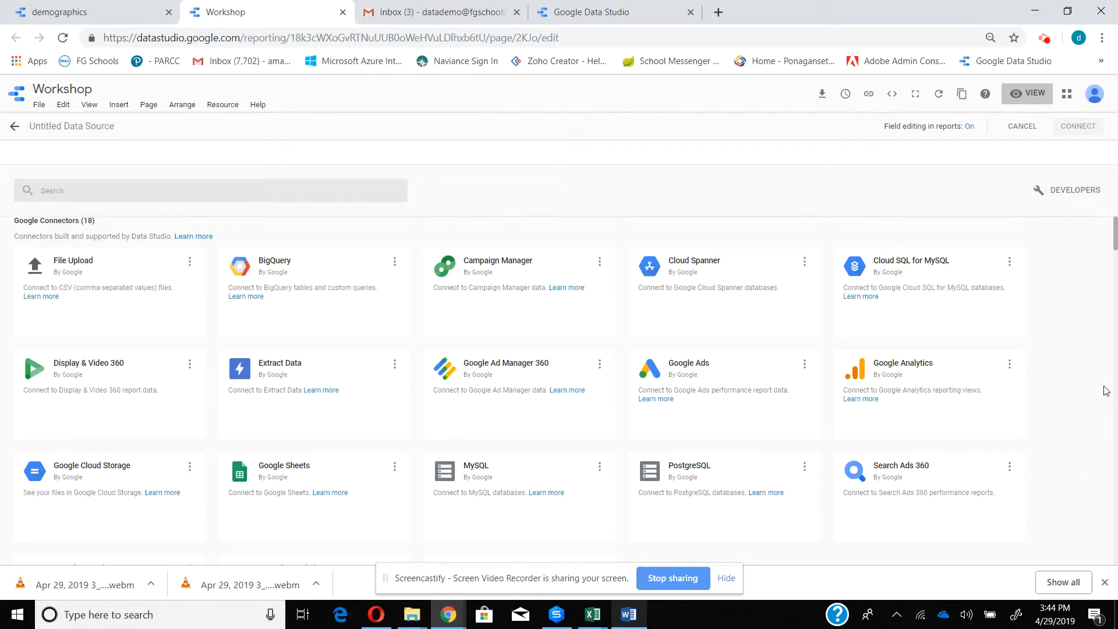
scroll(1105, 390, "down", 7)
scroll(1106, 390, "up", 6)
scroll(1105, 390, "up", 1)
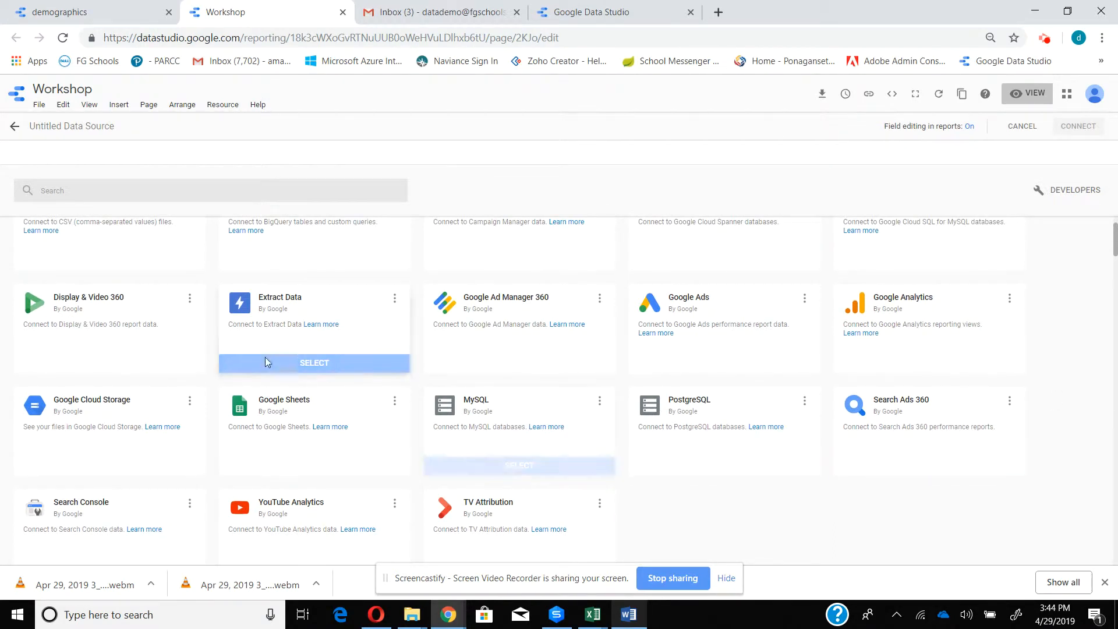
left_click(308, 466)
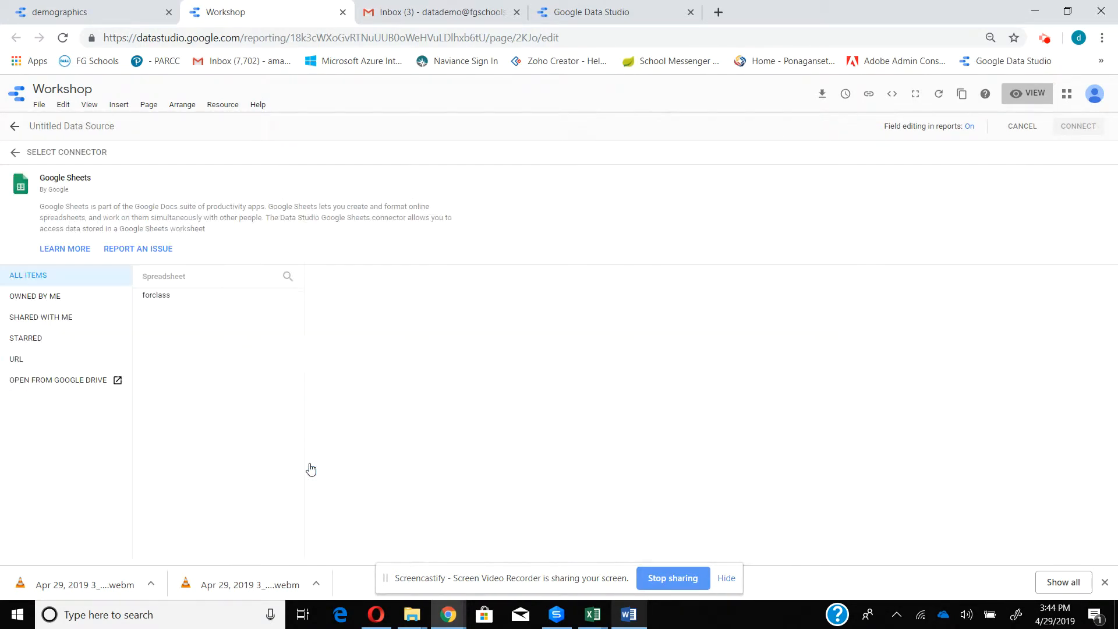
left_click(165, 298)
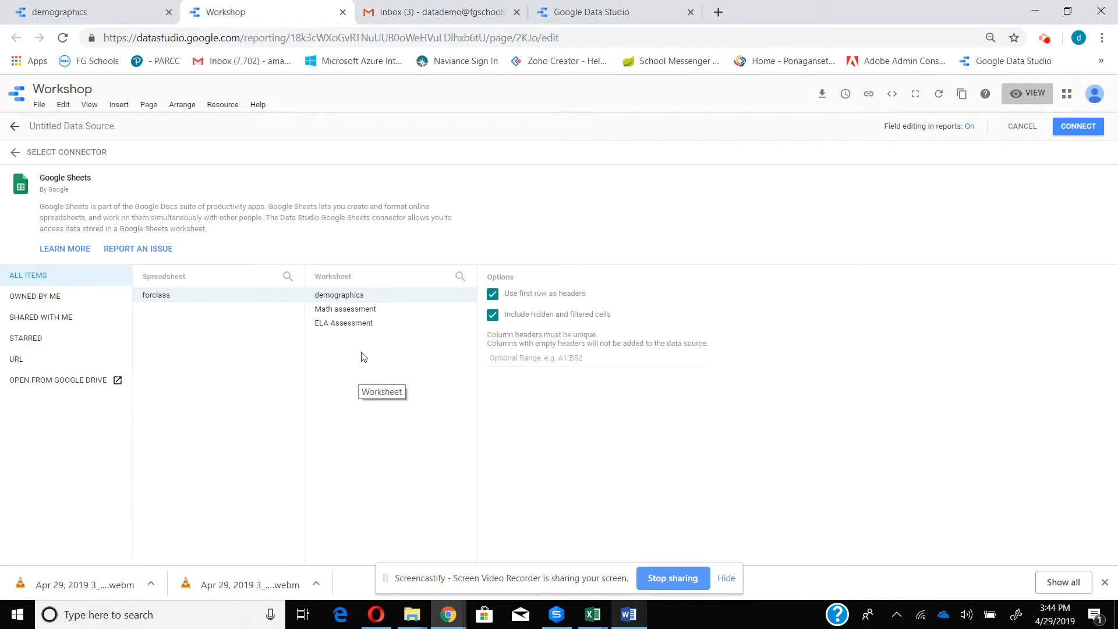
left_click(353, 310)
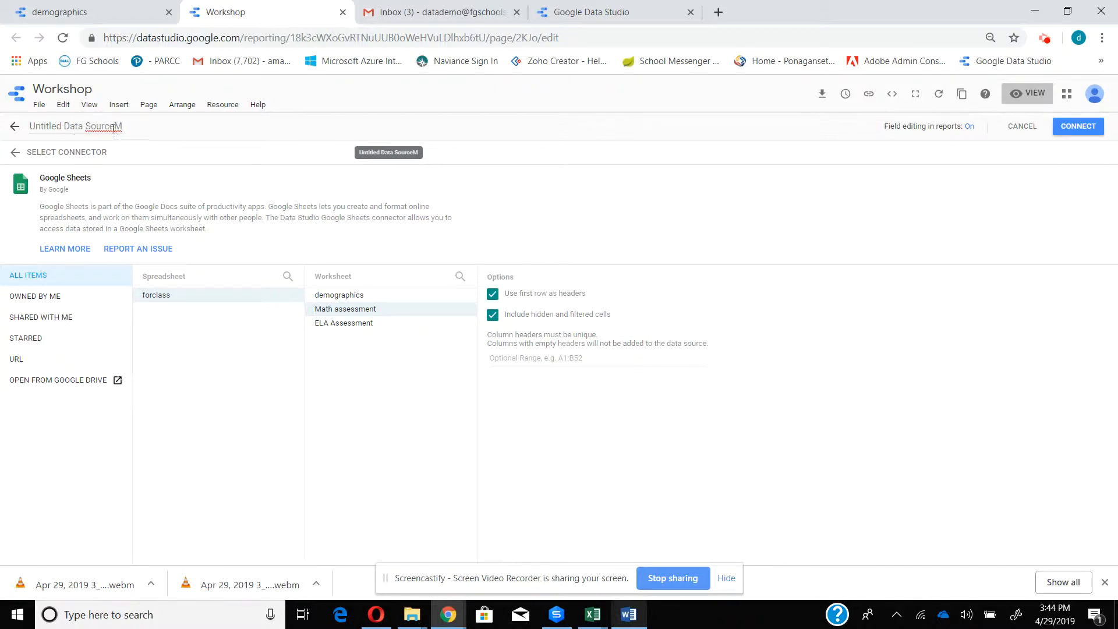
- Rename the untitled data source as Math Assessment
key("BackSpace")
key("BackSpace")
key("BackSpace")
key("BackSpace")
key("BackSpace")
key("BackSpace")
key("BackSpace")
key("BackSpace")
key("BackSpace")
key("BackSpace")
key("BackSpace")
key("BackSpace")
key("BackSpace")
key("BackSpace")
key("BackSpace")
key("BackSpace")
key("BackSpace")
key("BackSpace")
key("BackSpace")
key("BackSpace")
type("Math Assessment")
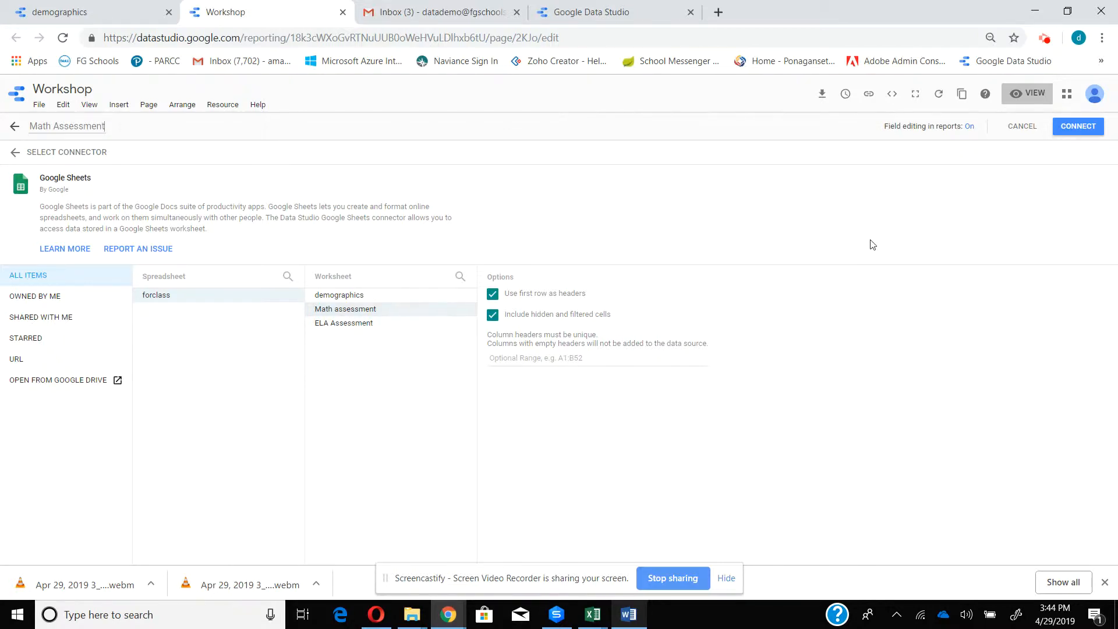
- Connect the Math Assessment data source and add it to the report
left_click(1093, 132)
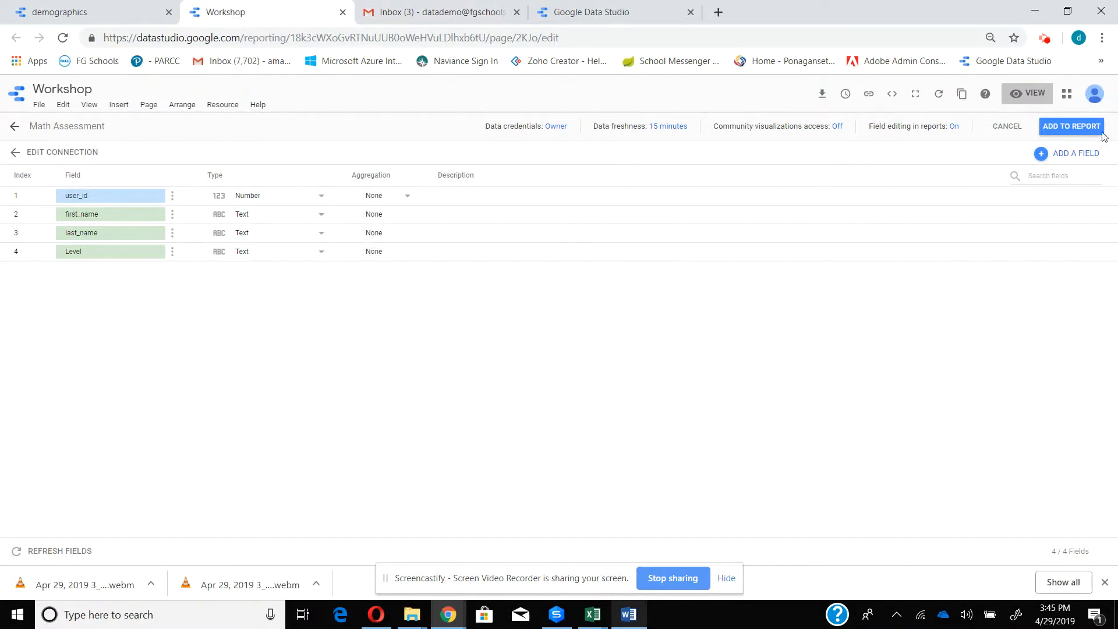
left_click(1075, 128)
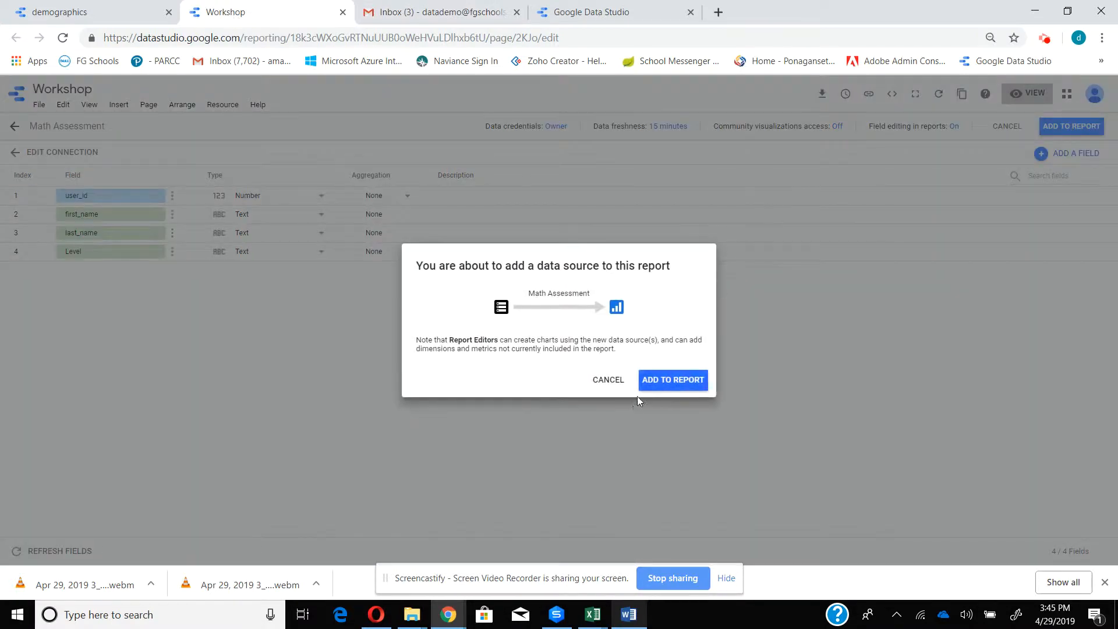
left_click(692, 381)
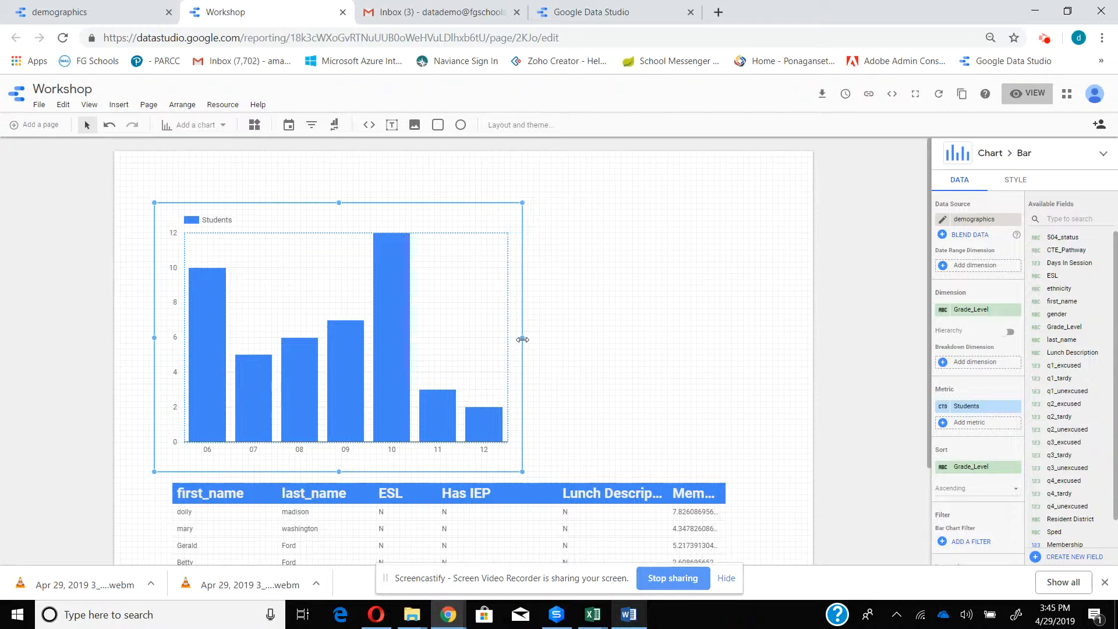
- Start a data blend for the bar chart and add Math Assessment as the second data source
left_click(944, 239)
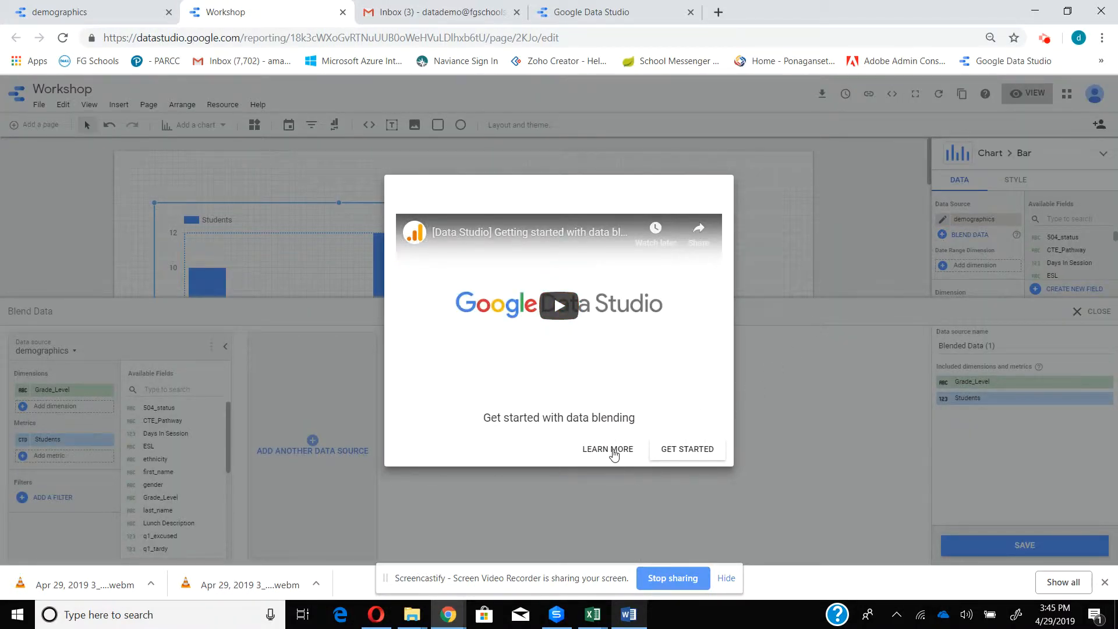
left_click(676, 451)
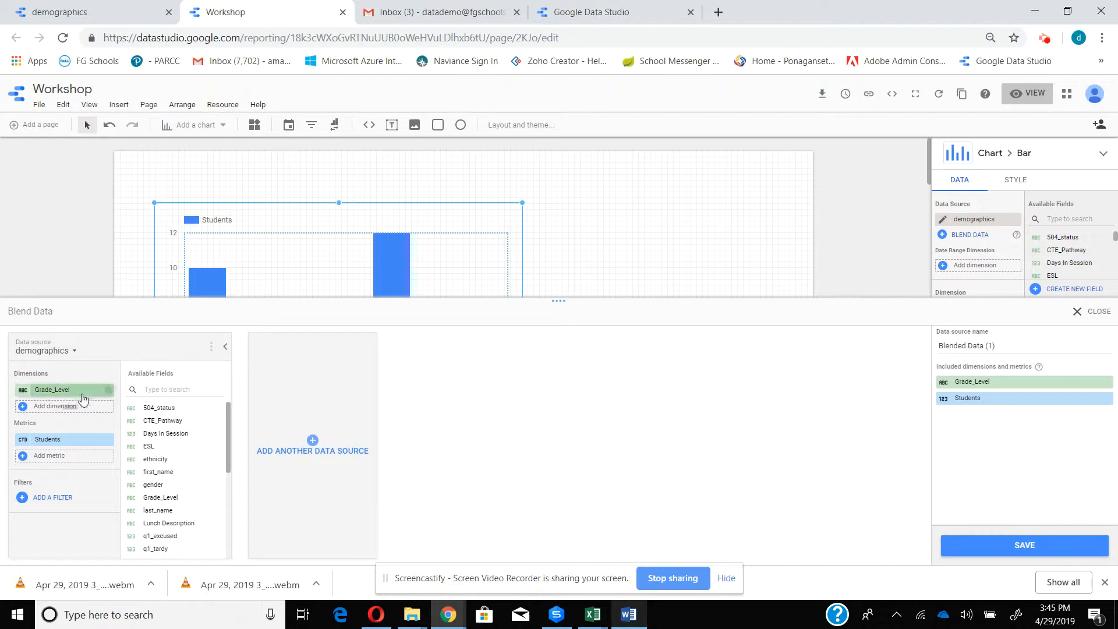
left_click(330, 445)
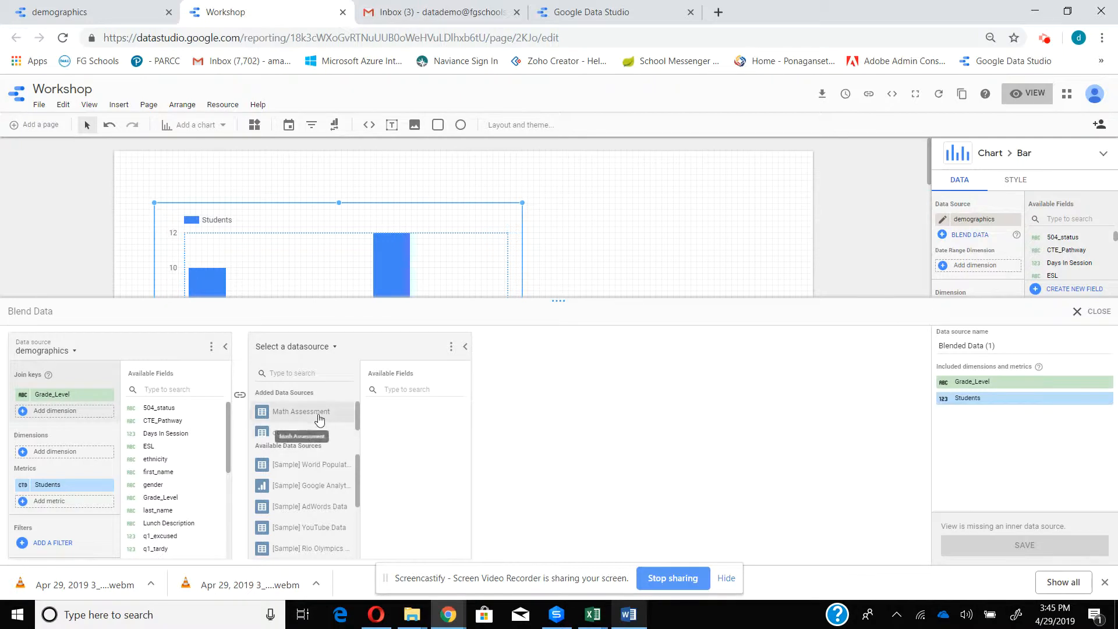
left_click(314, 414)
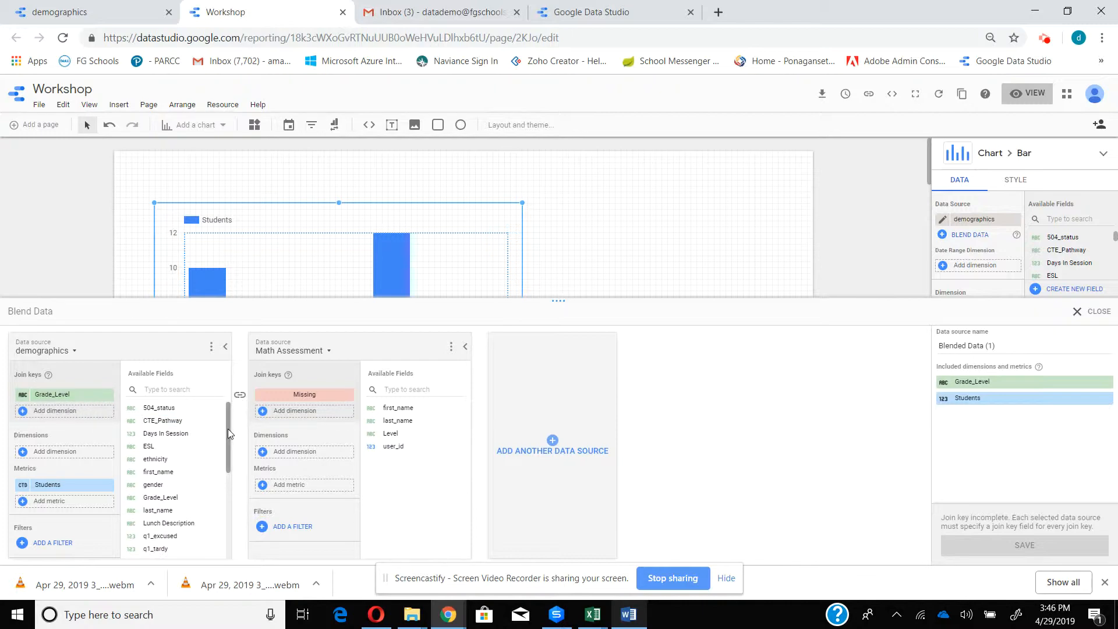
- Set user_id as the join key in both the demographics and Math Assessment sources, replacing Grade_Level
left_click_drag(229, 429, 235, 520)
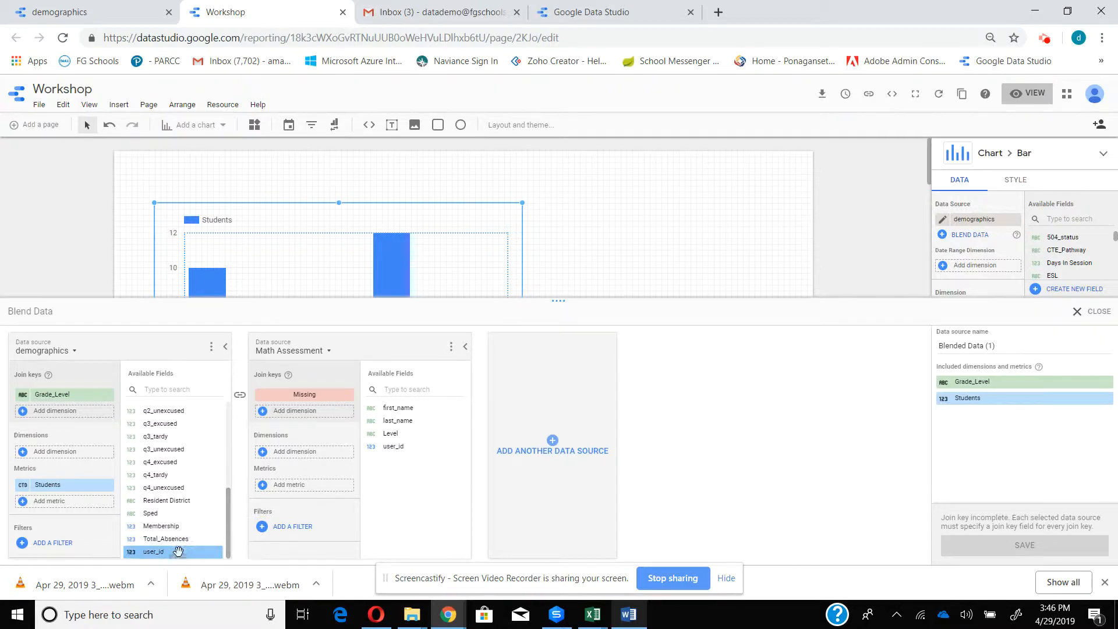
left_click_drag(173, 552, 47, 395)
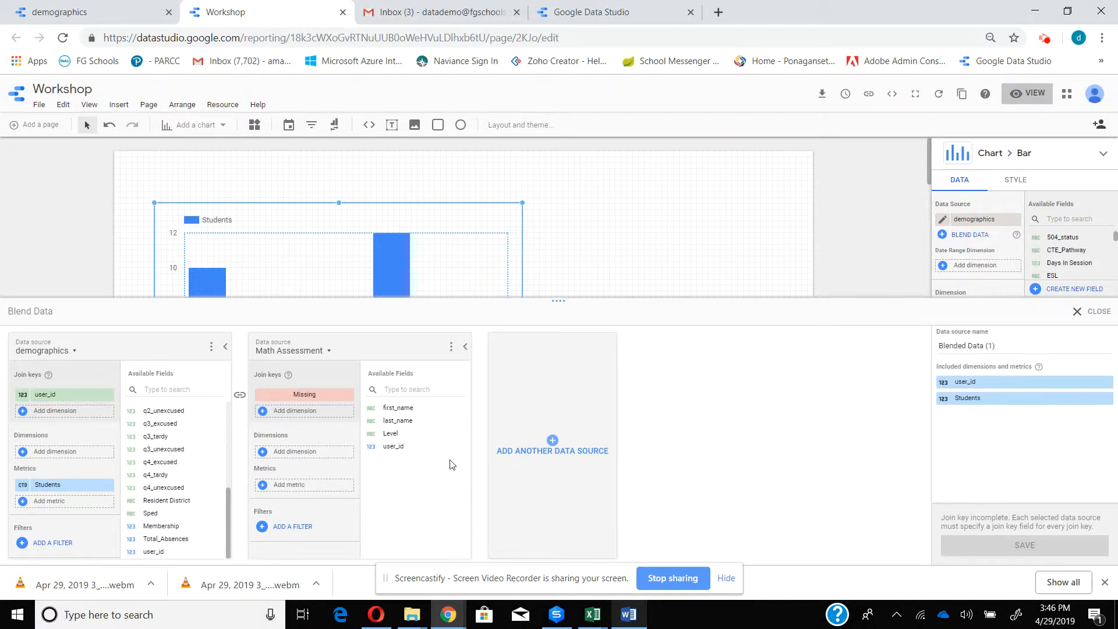
left_click_drag(400, 451, 295, 396)
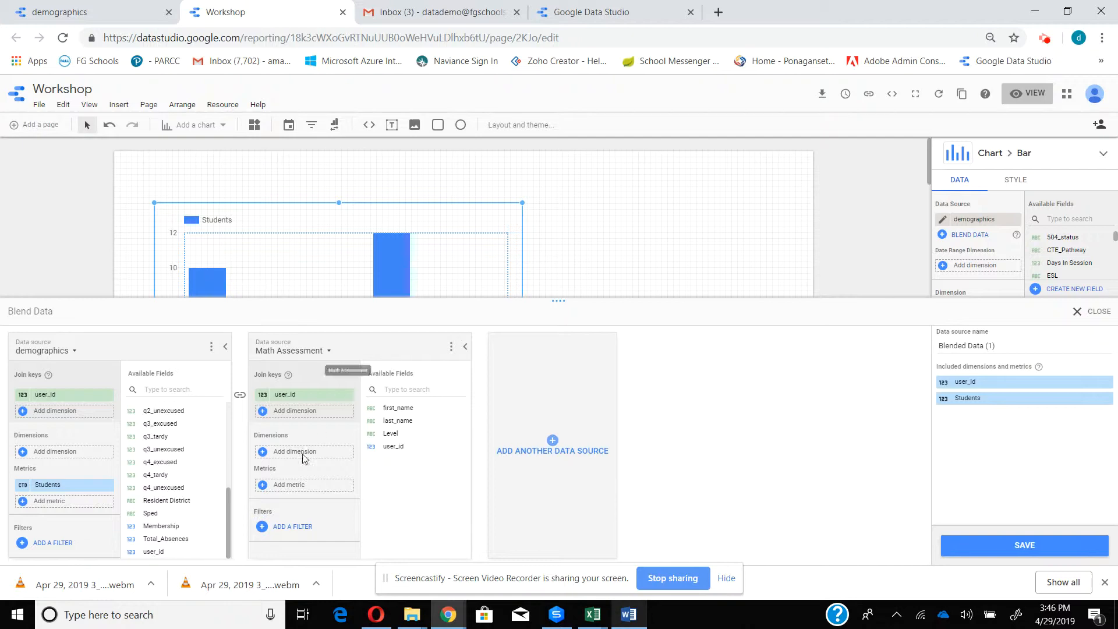
- Add 504_status, first_name, last_name, Grade_Level and gender as demographics dimensions and Level as the Math Assessment dimension
left_click_drag(227, 527, 221, 415)
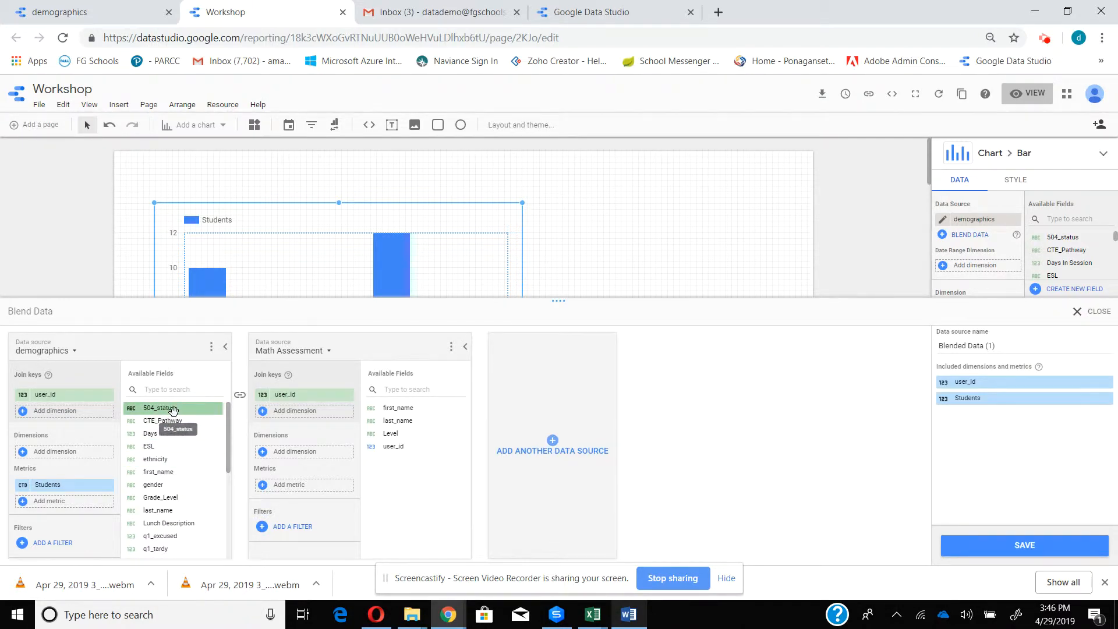
left_click_drag(173, 411, 69, 457)
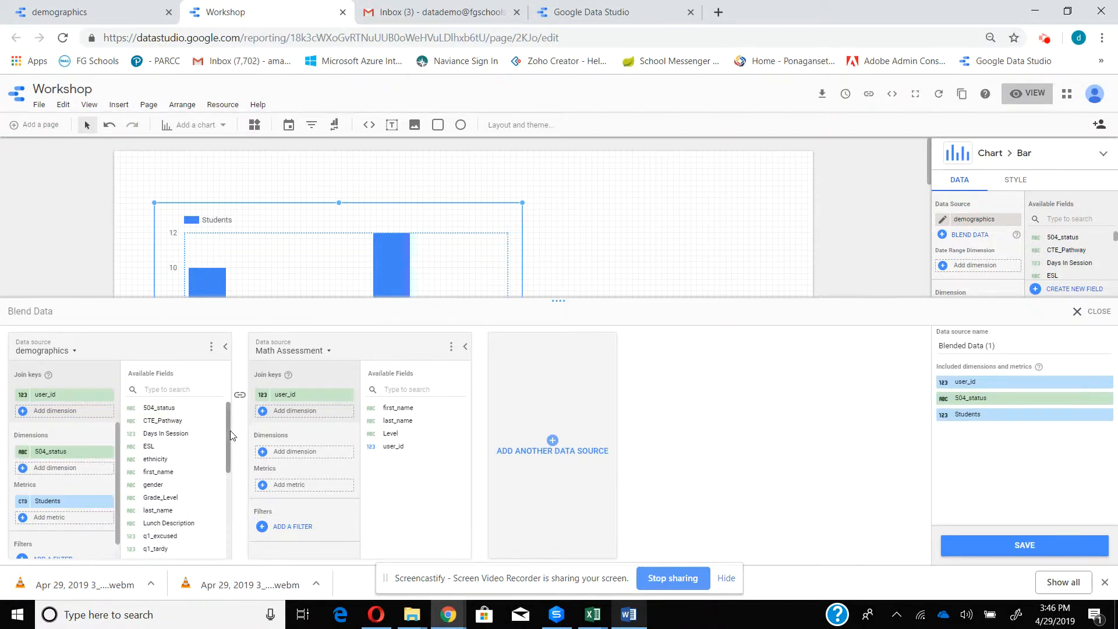
left_click_drag(230, 431, 67, 468)
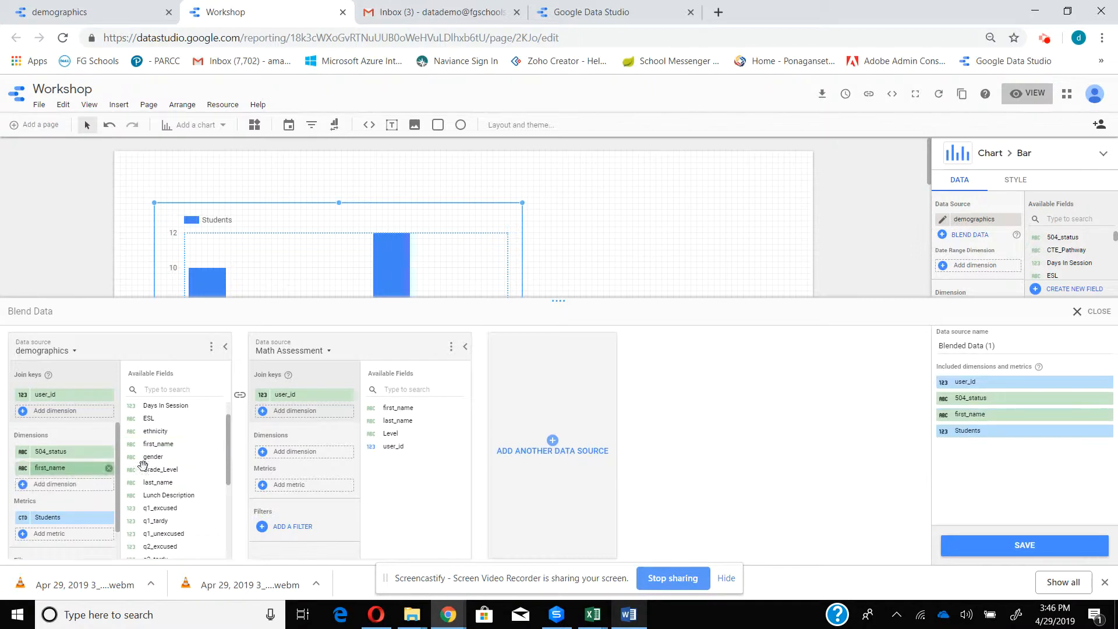
left_click_drag(187, 482, 58, 505)
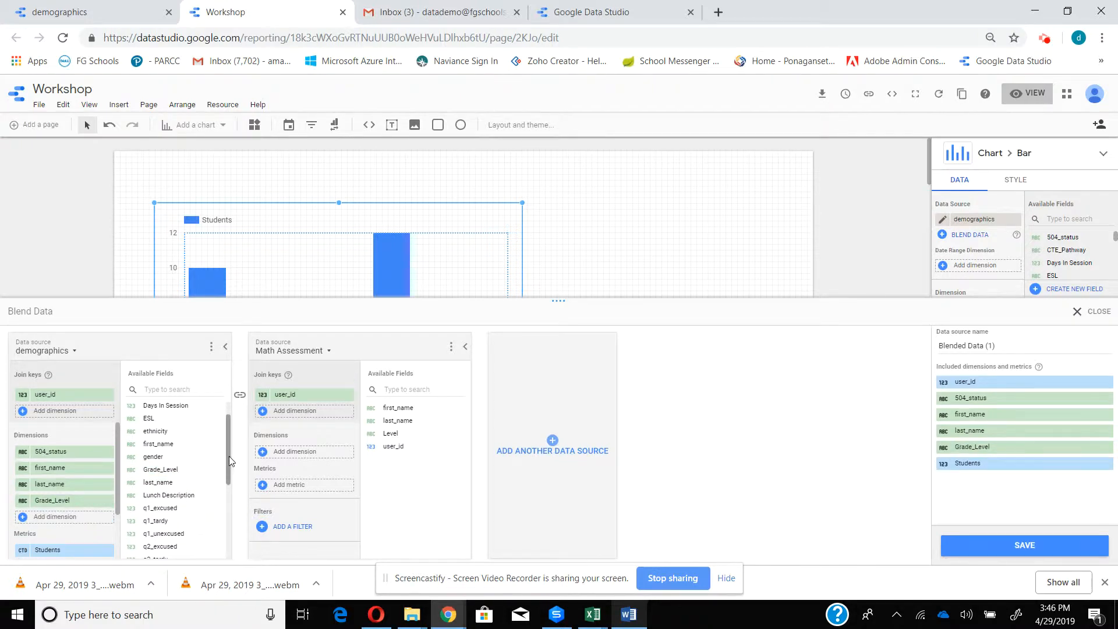
left_click_drag(229, 456, 225, 474)
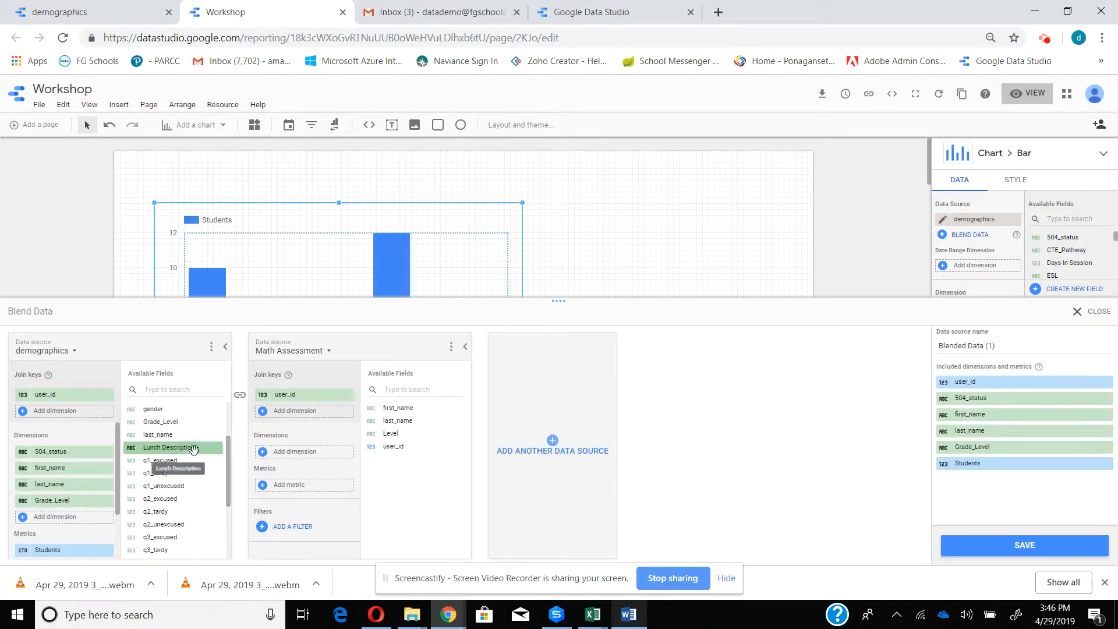
left_click_drag(163, 410, 84, 523)
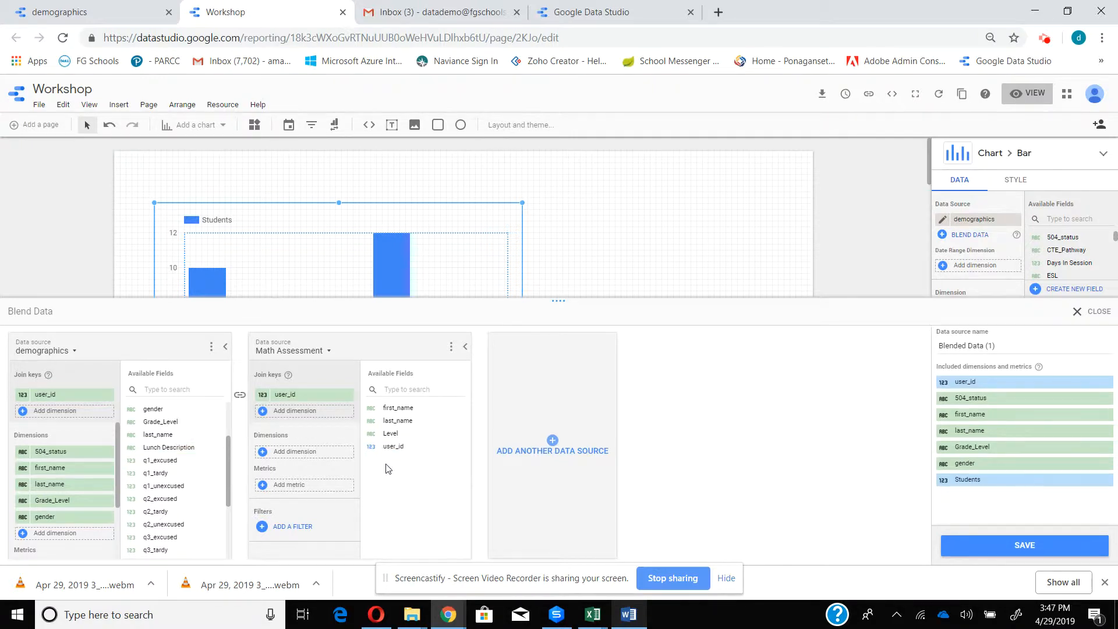
left_click_drag(389, 434, 280, 457)
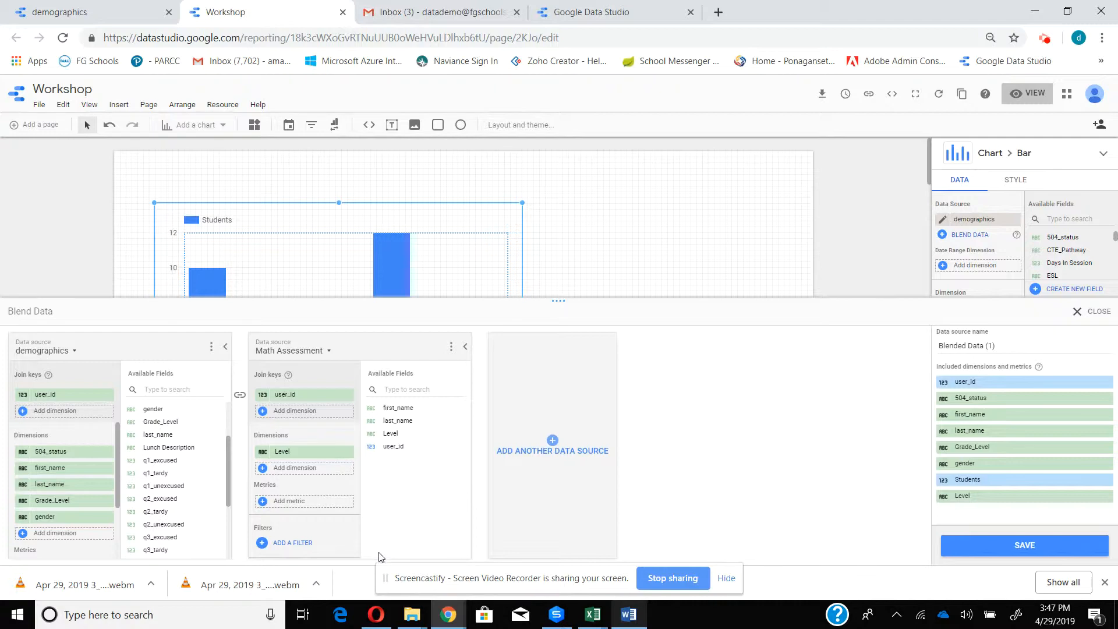
- Name the blended data source Demoplusassessment, save it and close the blend editor
left_click(1033, 550)
left_click(987, 345)
left_click_drag(1003, 345, 932, 357)
type("Demoplusassessment")
left_click(1027, 549)
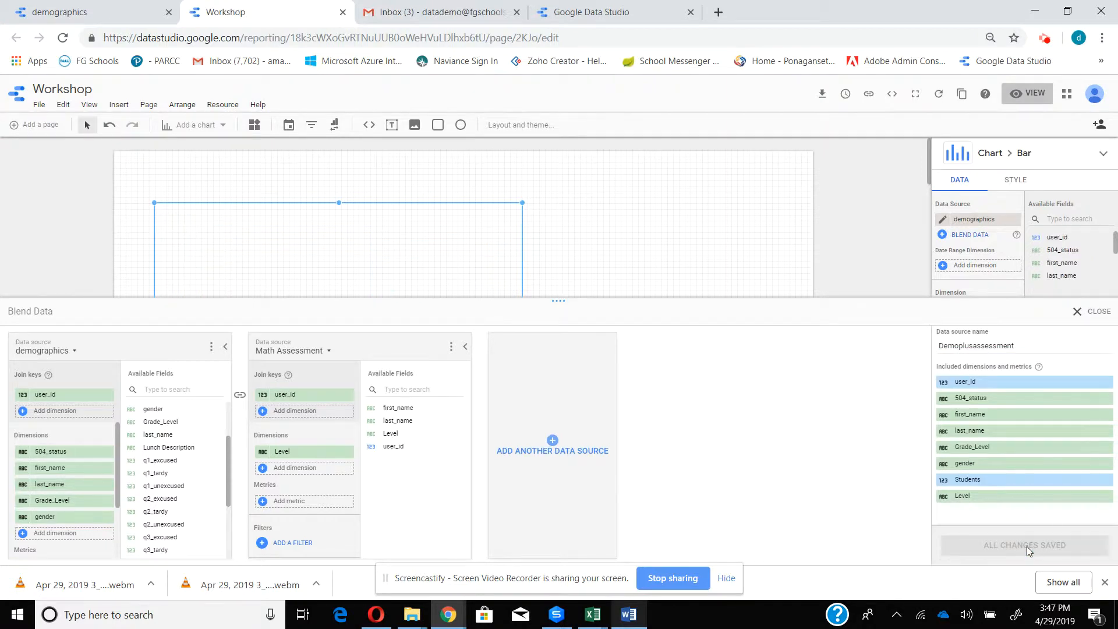
left_click(1076, 313)
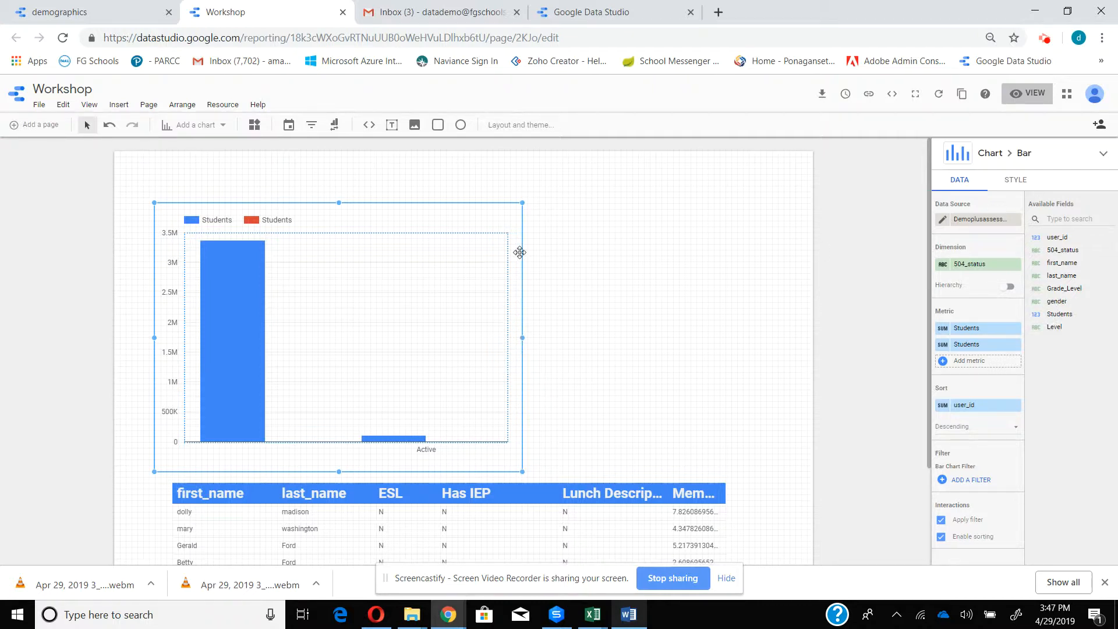
- Narrow the bar chart slightly by moving its right edge inward
left_click_drag(522, 337, 470, 337)
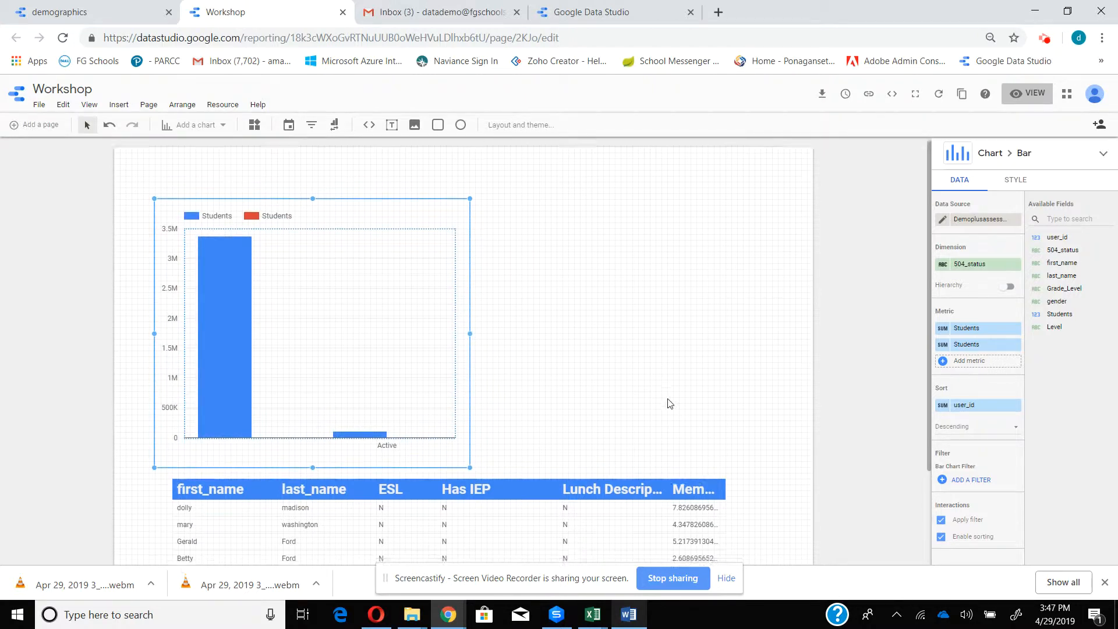
- Remove the demographics data source from the student table below the bar chart
scroll(669, 401, "down", 2)
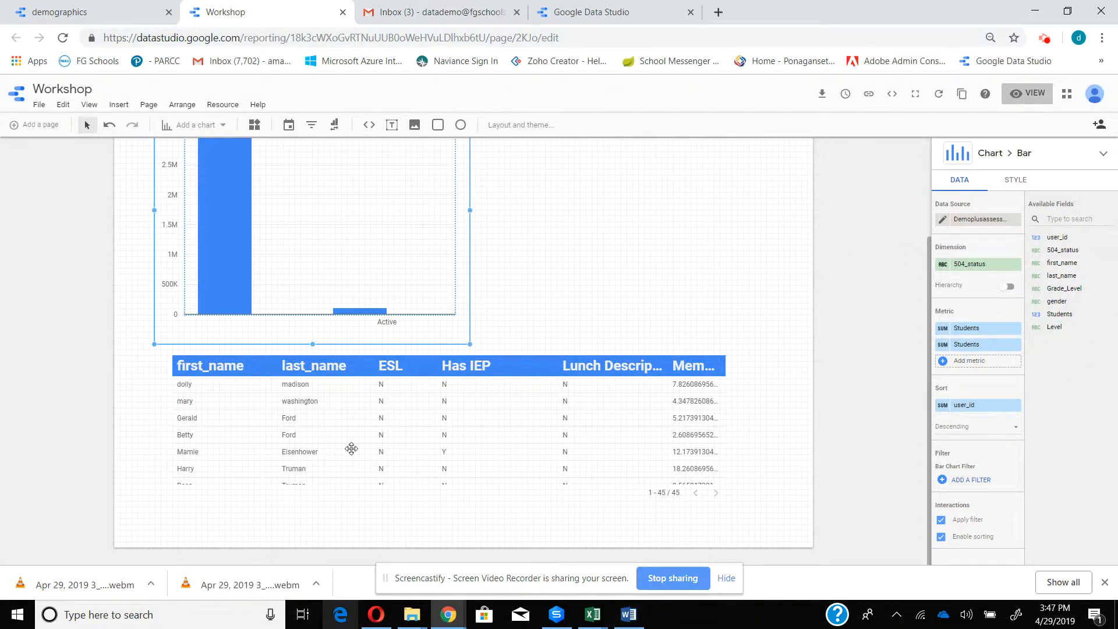
left_click(301, 490)
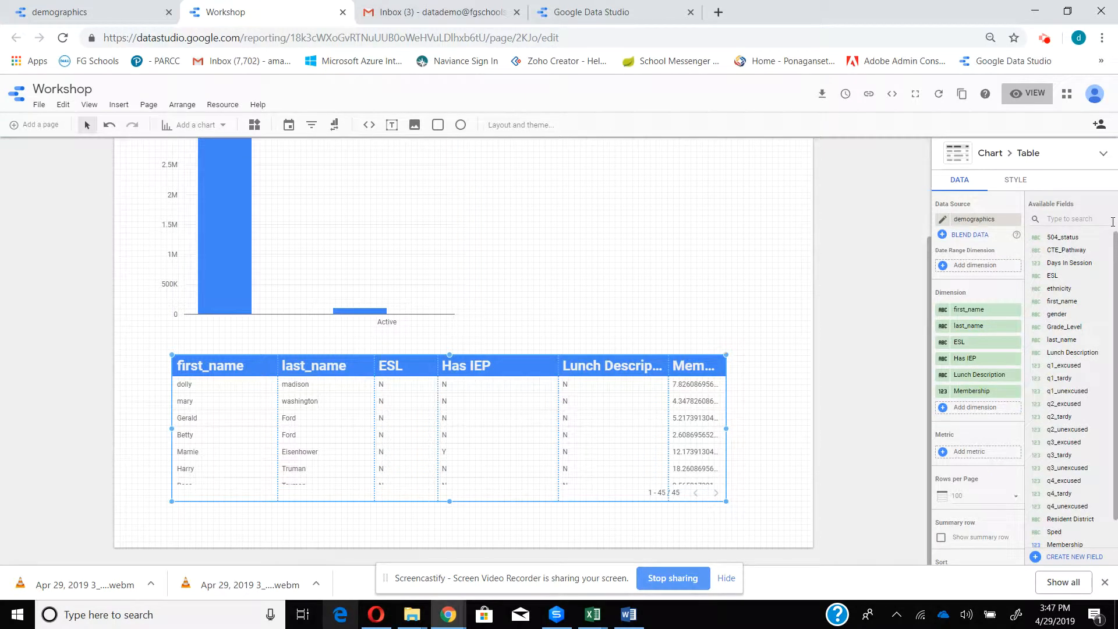
left_click(945, 220)
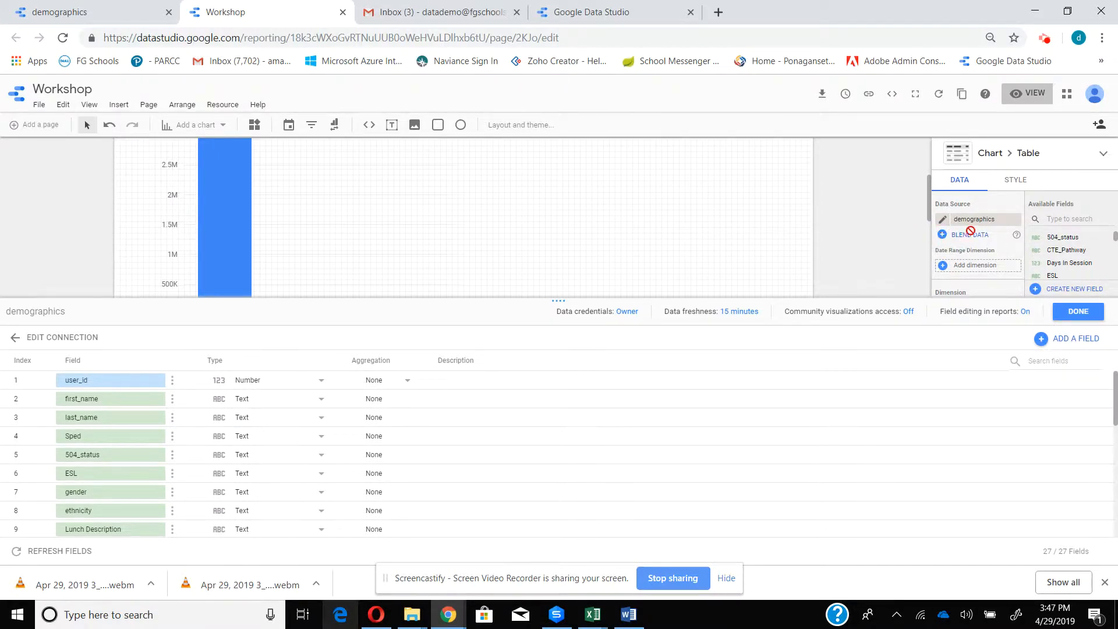
left_click(1077, 312)
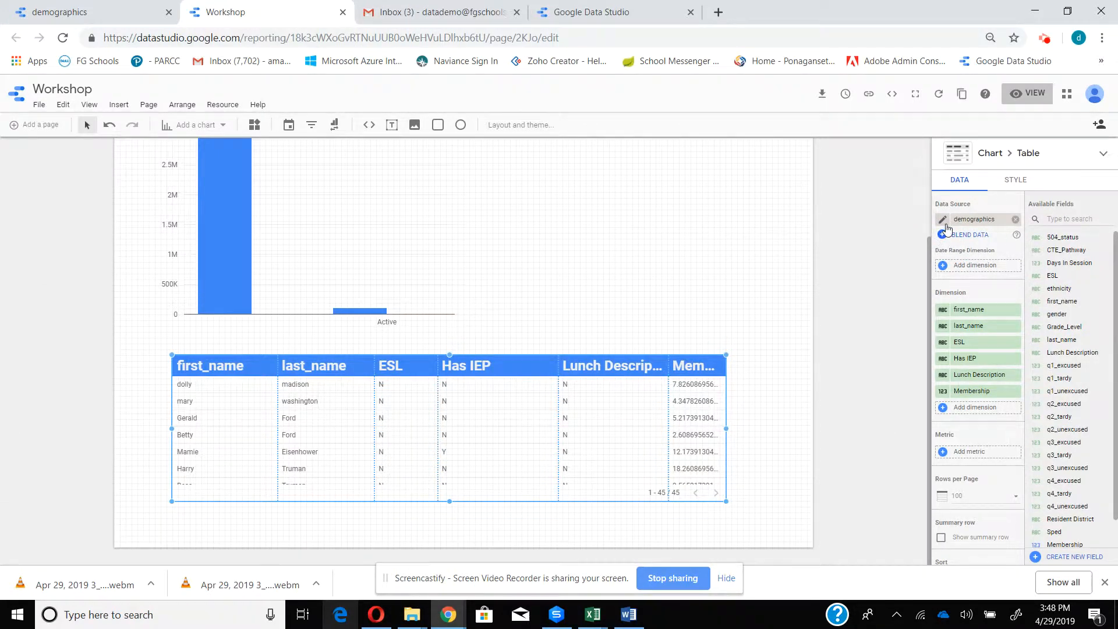
left_click(1015, 219)
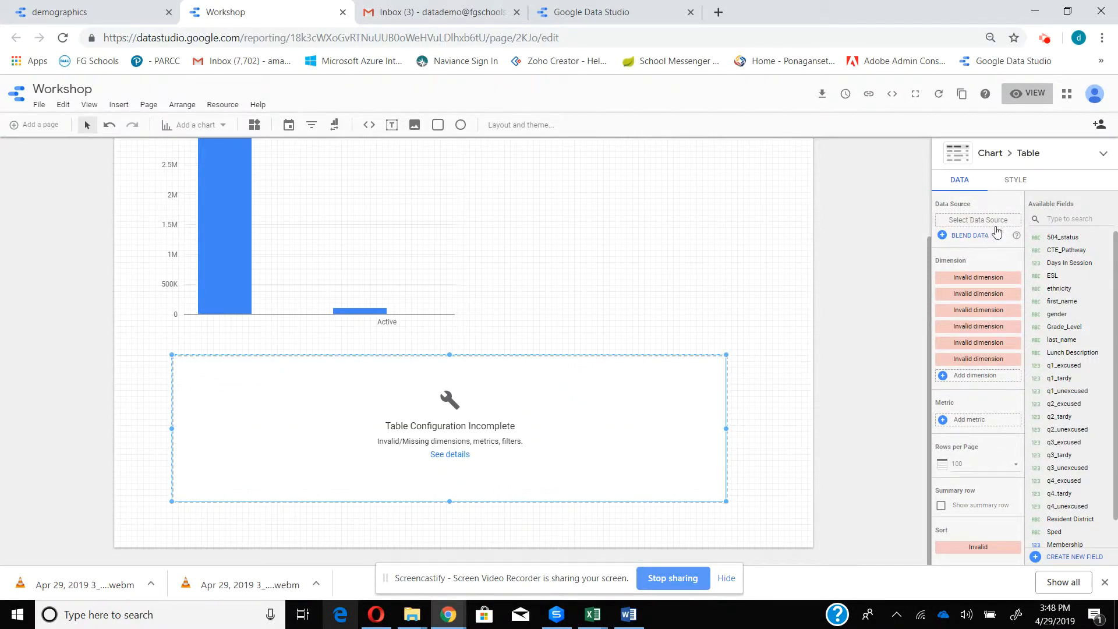
- Set the student table's data source to the blended source Demoplusassessment
left_click(943, 236)
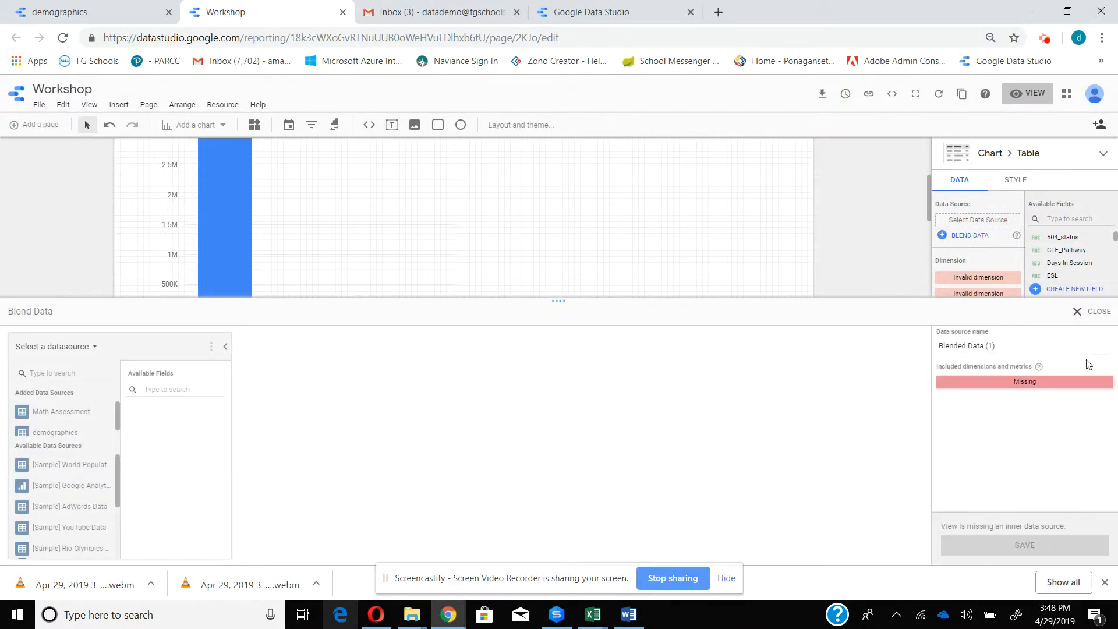
left_click(1077, 312)
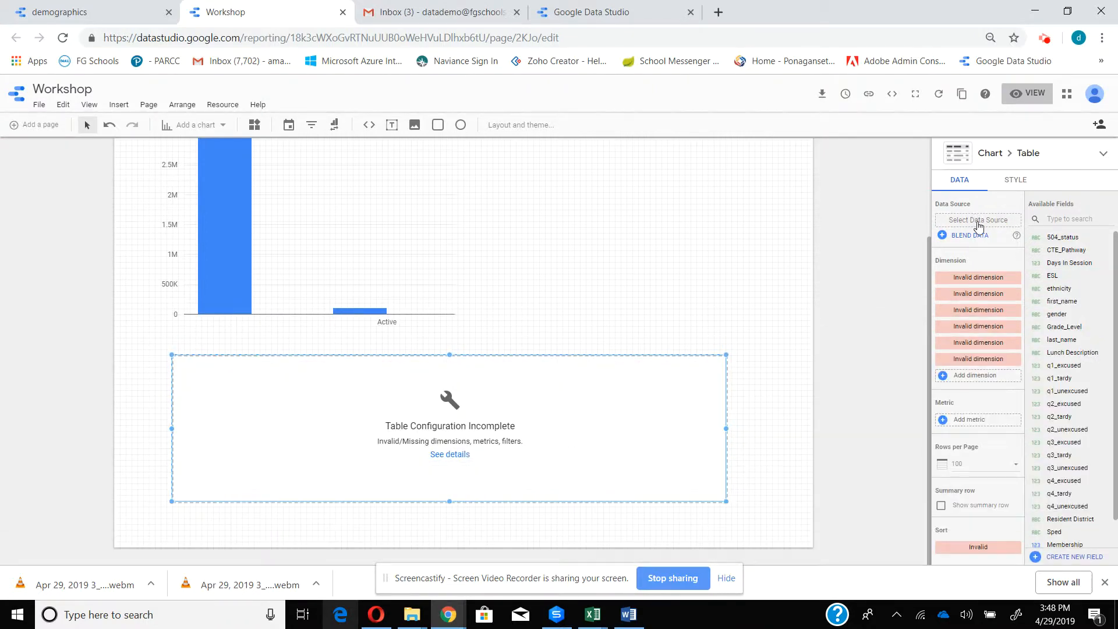
left_click(978, 221)
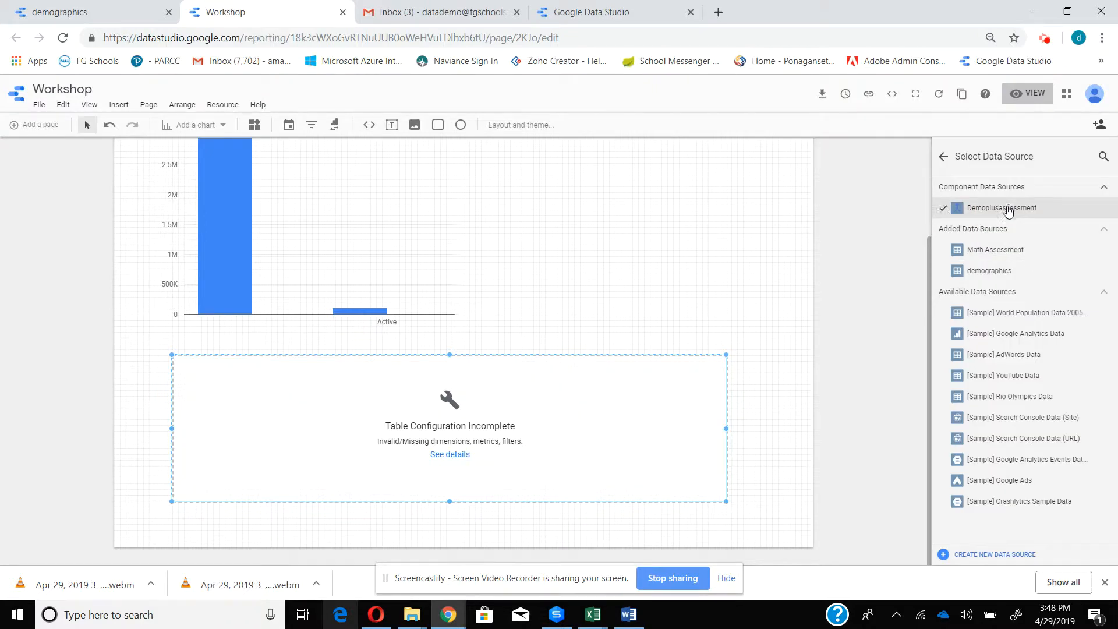
left_click(1009, 209)
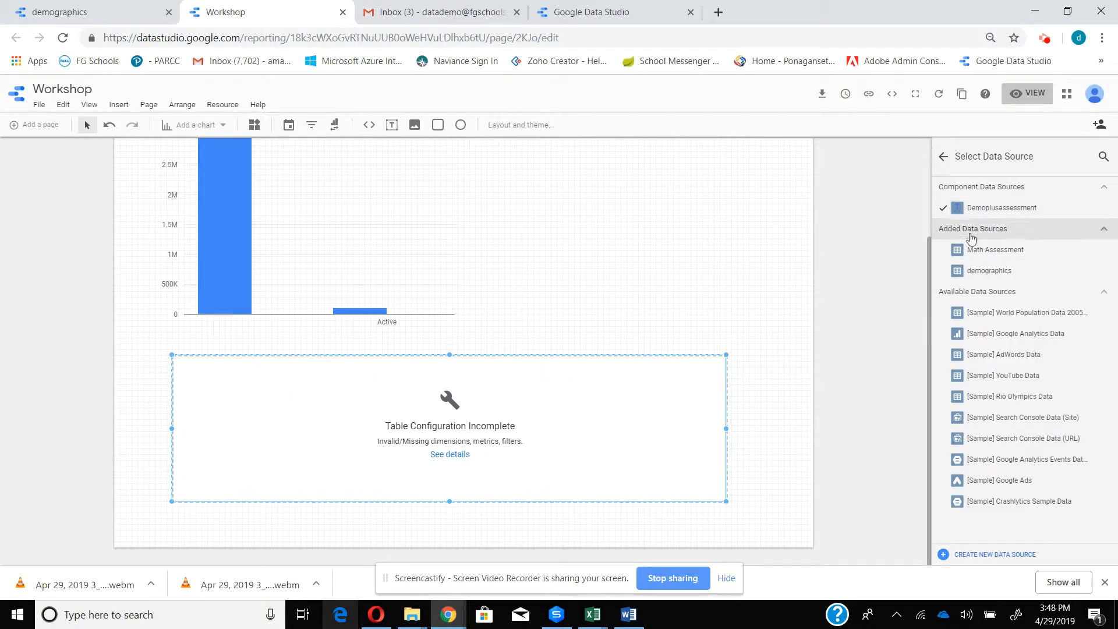
left_click(940, 159)
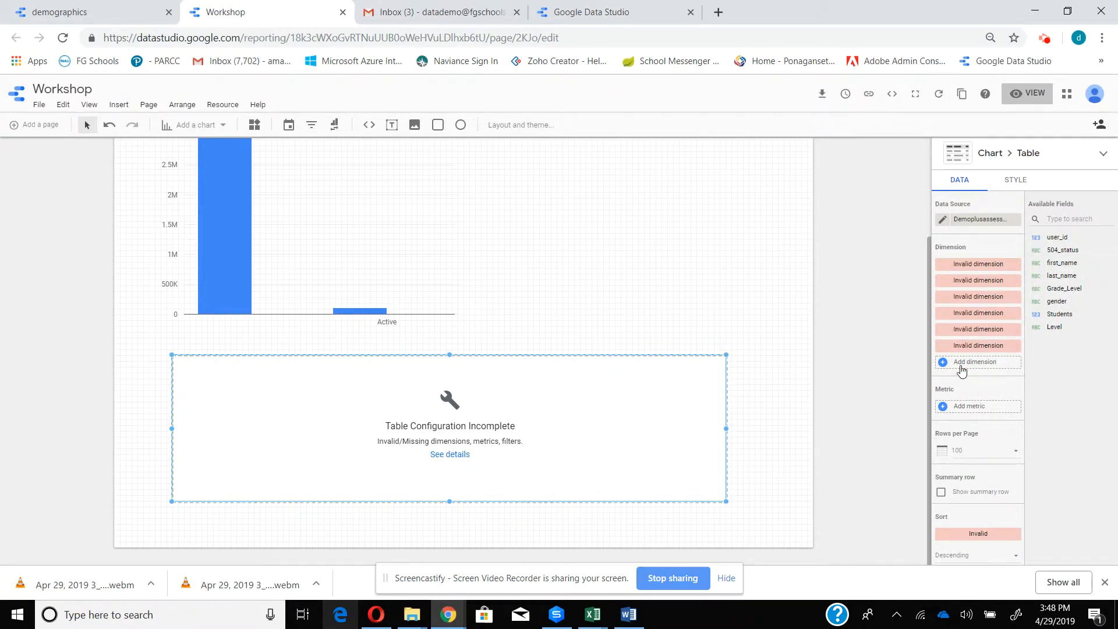
- Remove five of the invalid dimensions from the student table, leaving one to replace
left_click(1016, 264)
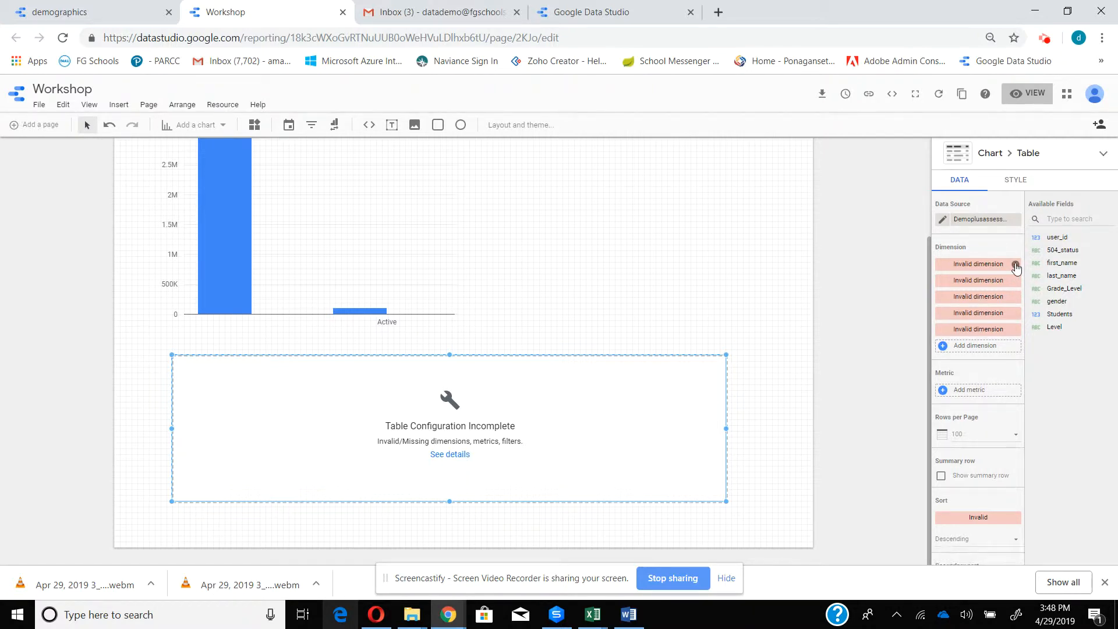
left_click(1016, 264)
left_click(1016, 264)
left_click(1015, 264)
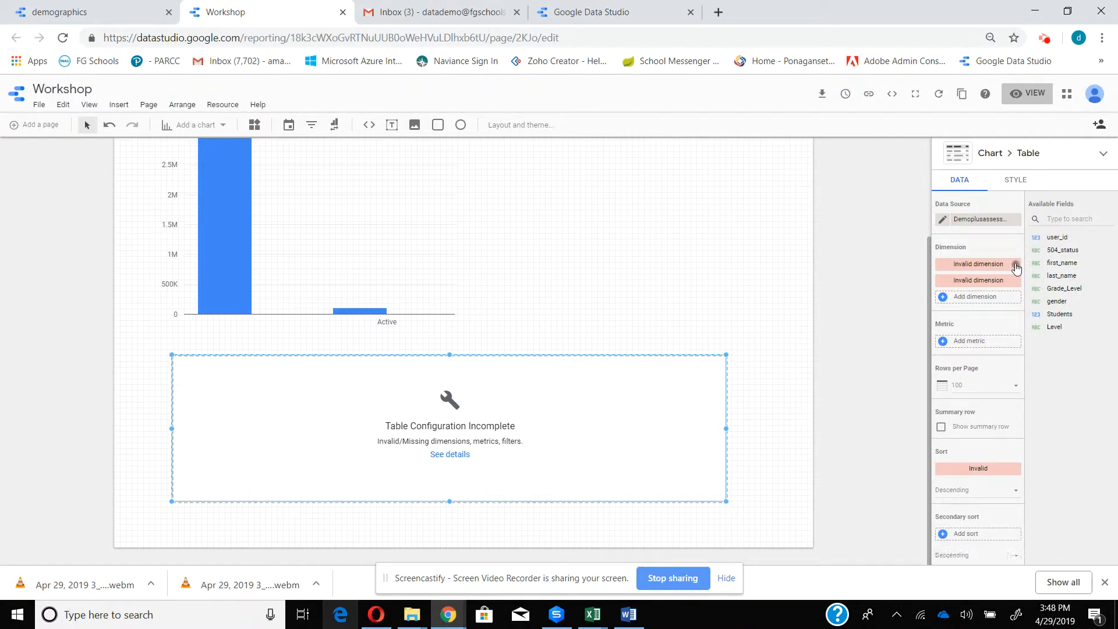
left_click(1016, 265)
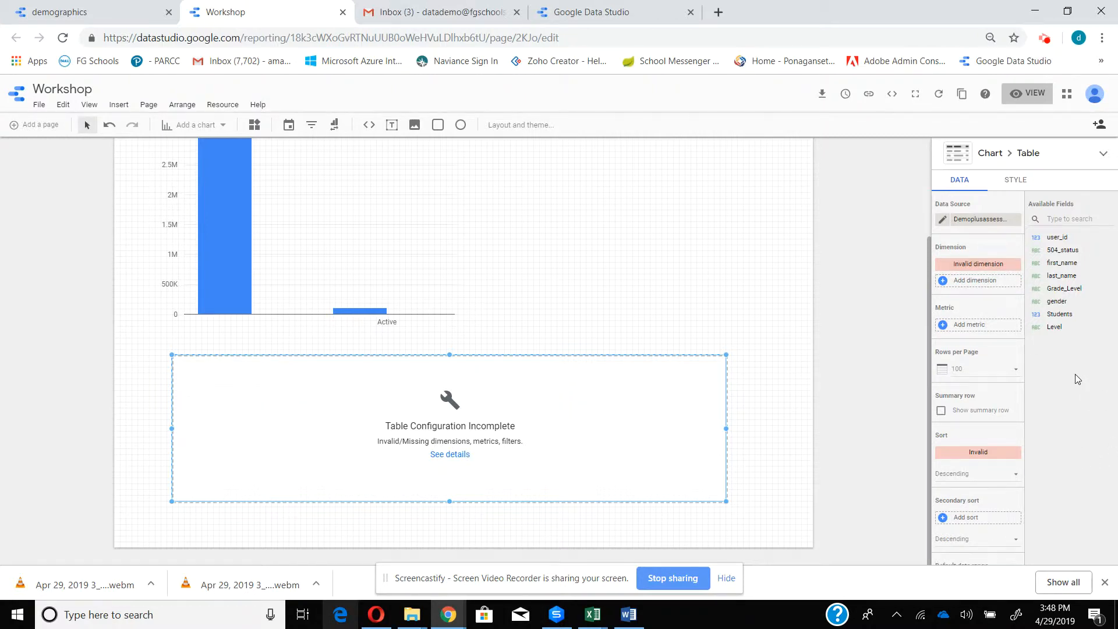
- Use first_name, last_name and Level as the table's dimensions and sort the table by last_name
left_click_drag(1067, 263, 985, 269)
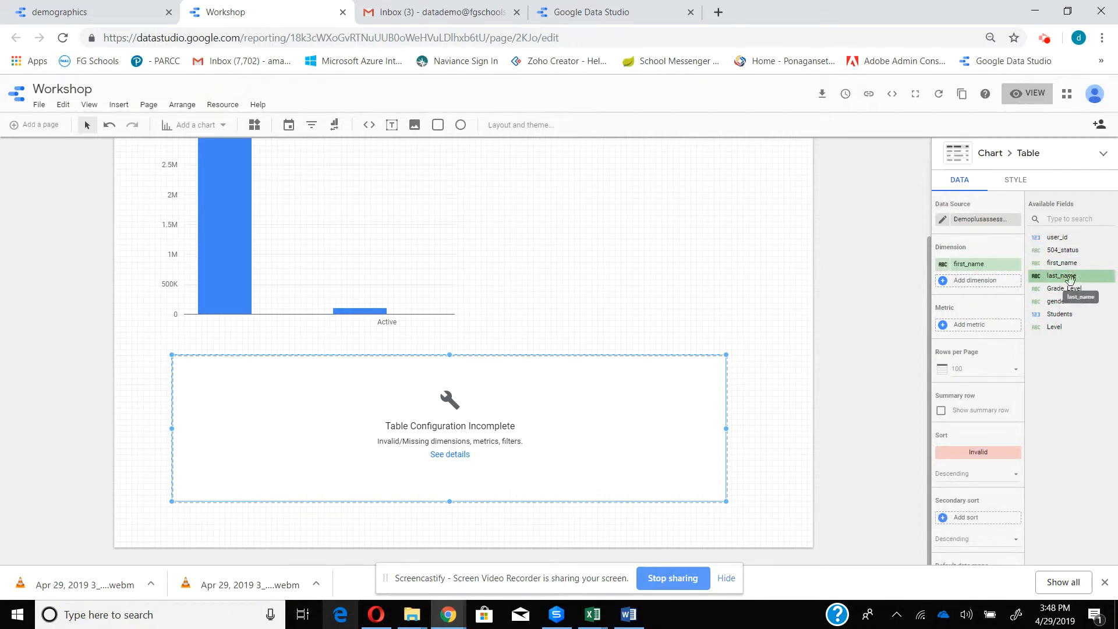
left_click_drag(1070, 279, 982, 285)
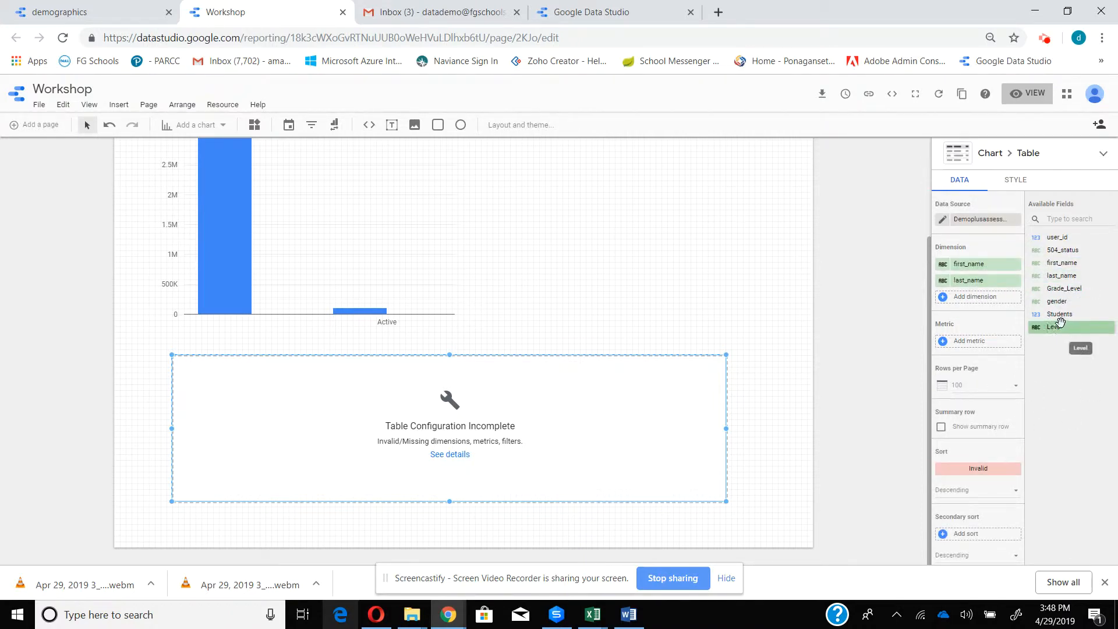
left_click_drag(1060, 325, 974, 301)
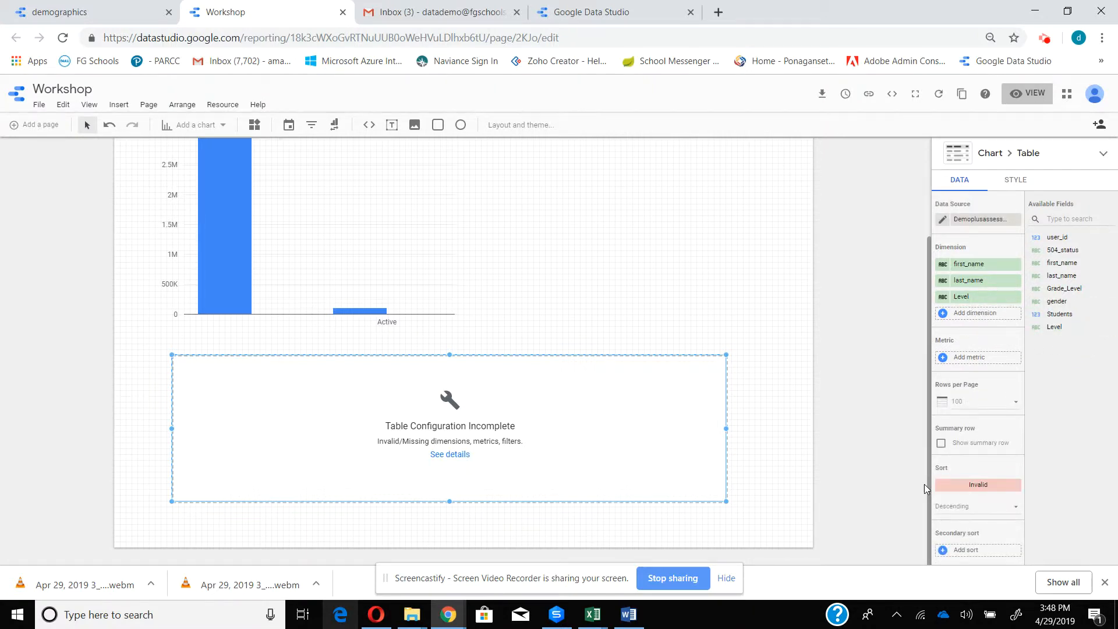
left_click(1006, 488)
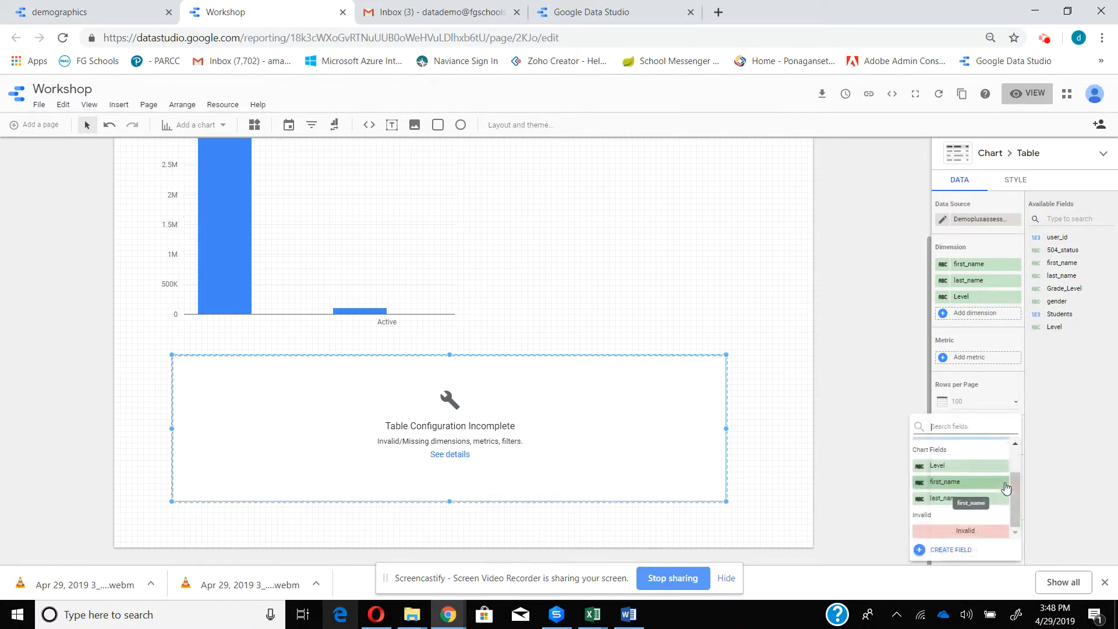
left_click(955, 499)
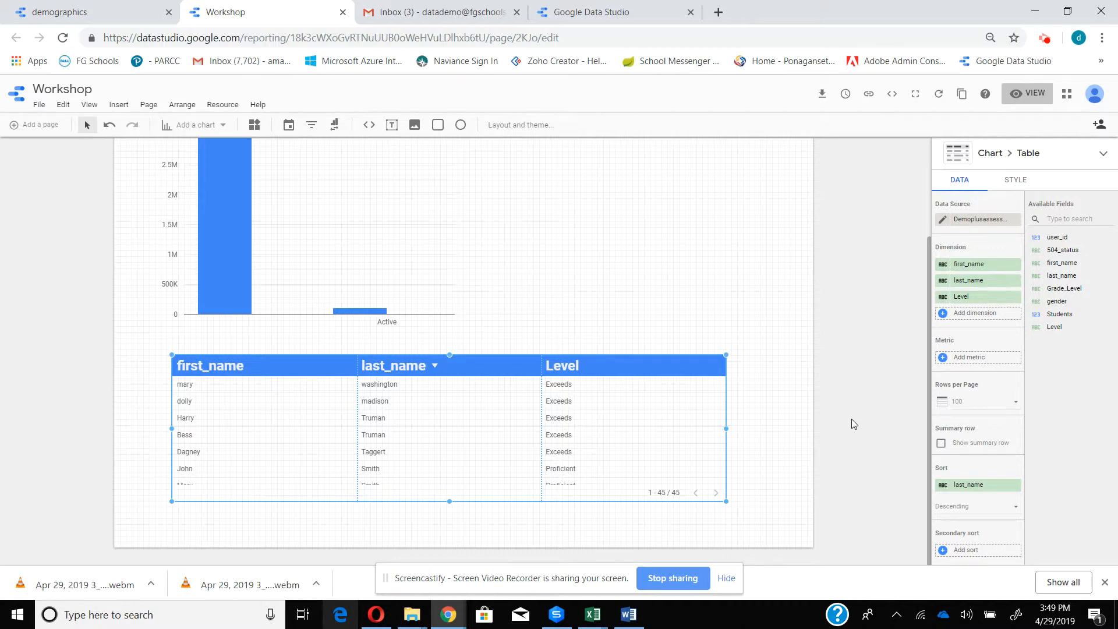
- Rename the table's Level dimension as Math_leve
left_click(942, 299)
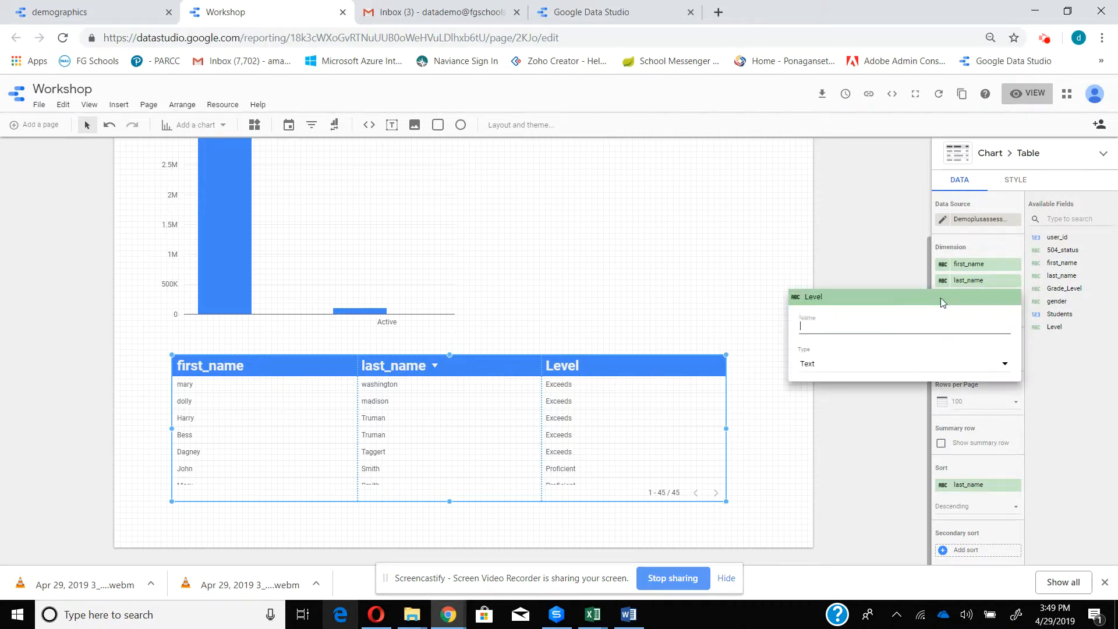
type("Mayj")
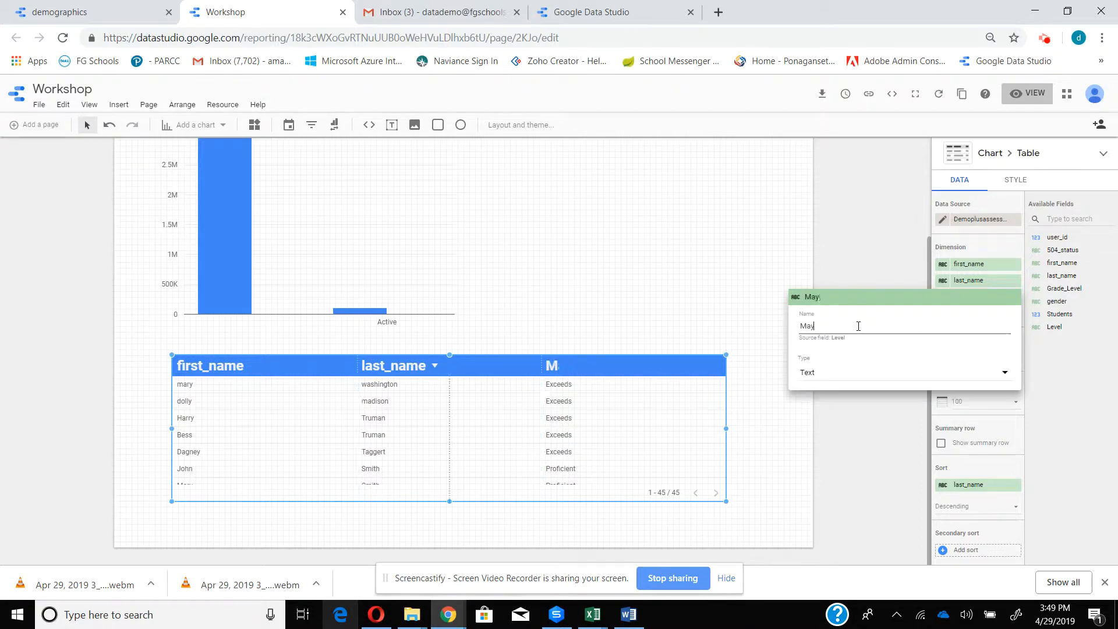
key("BackSpace")
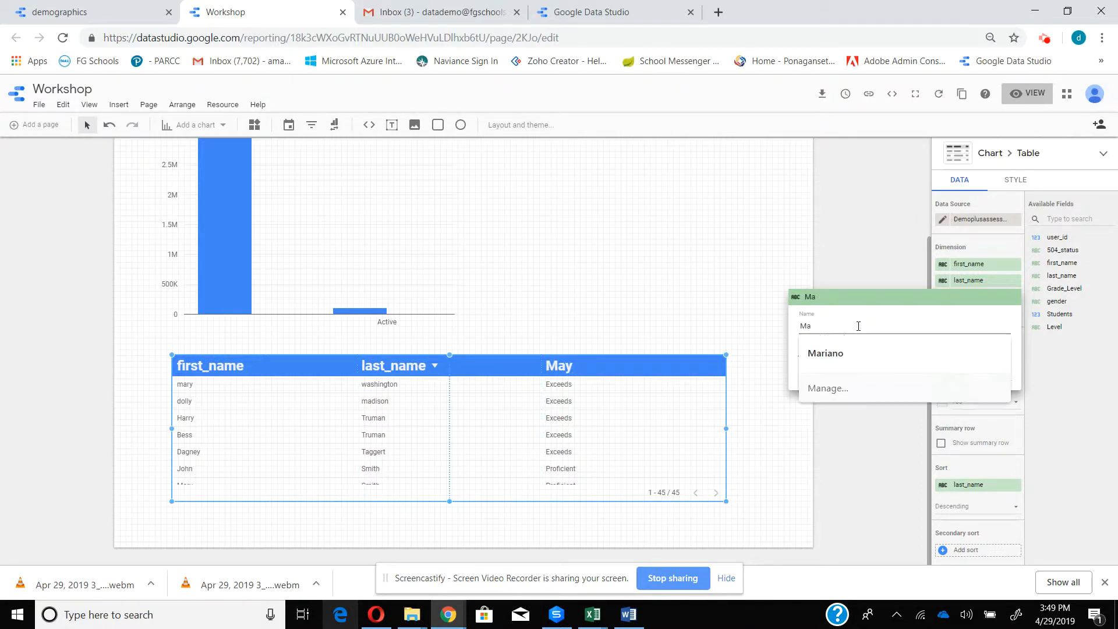
type("th_leve")
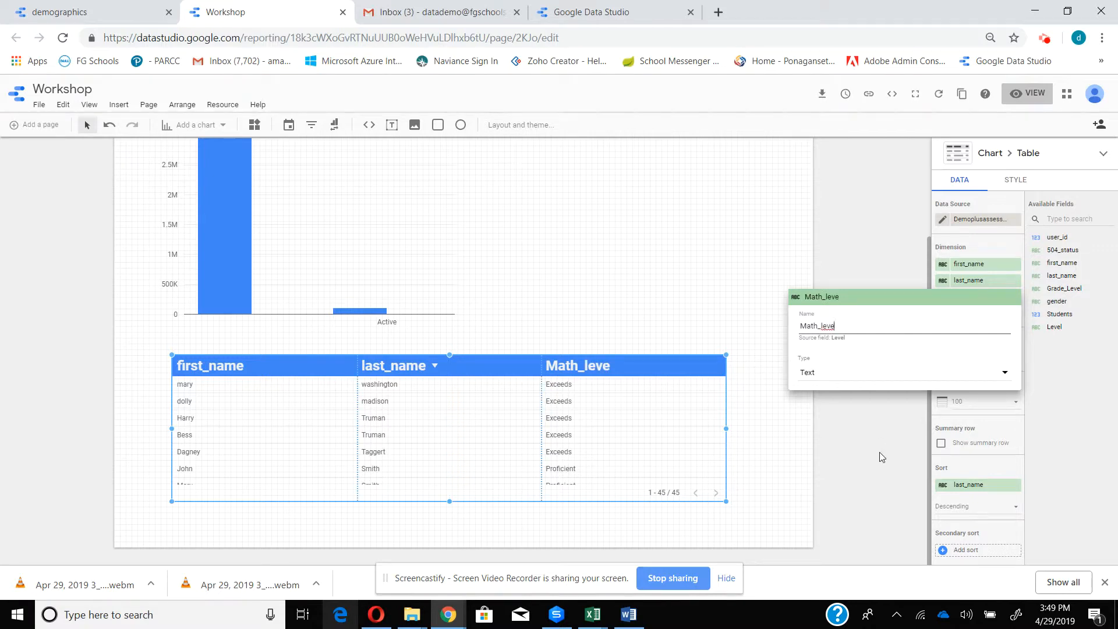
left_click(775, 422)
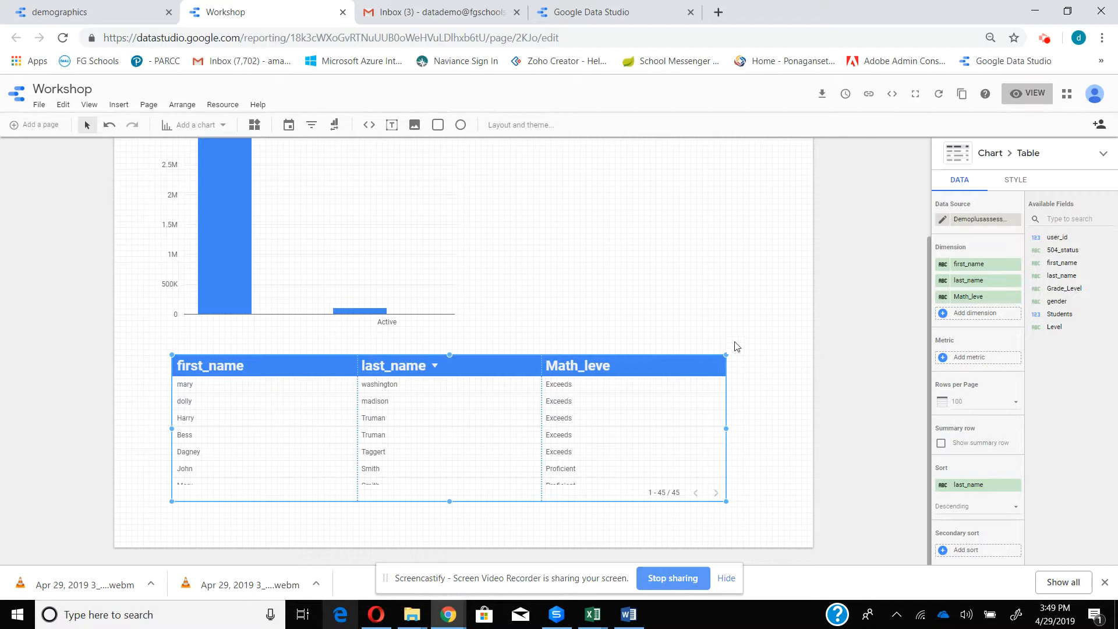
- Open the report's added data sources and start a new data source with the Google Sheets connector
left_click(53, 15)
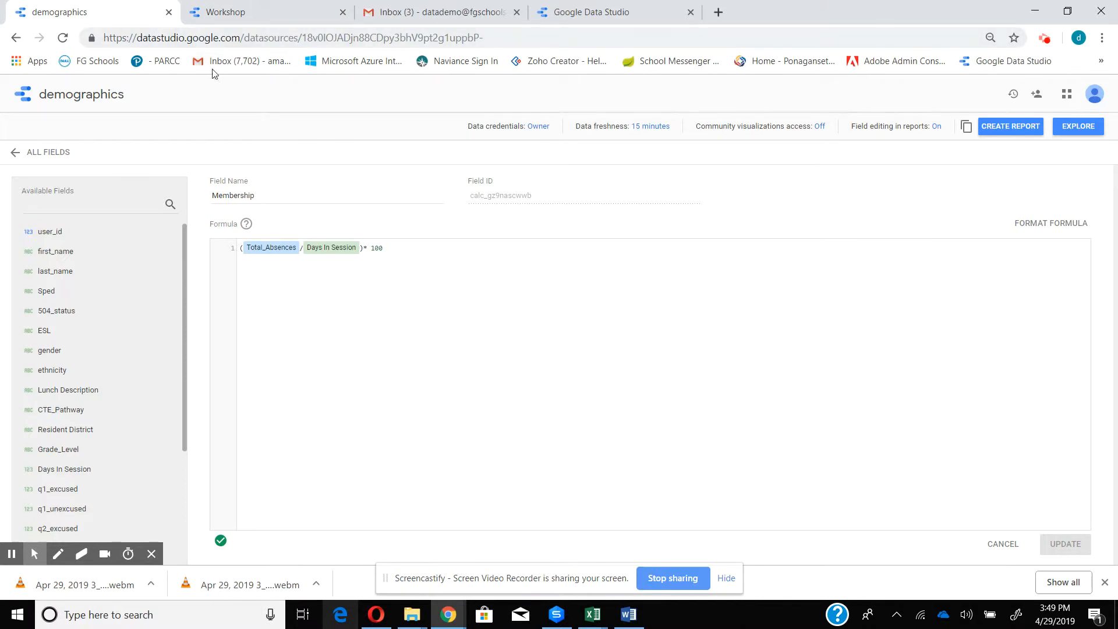
left_click(240, 14)
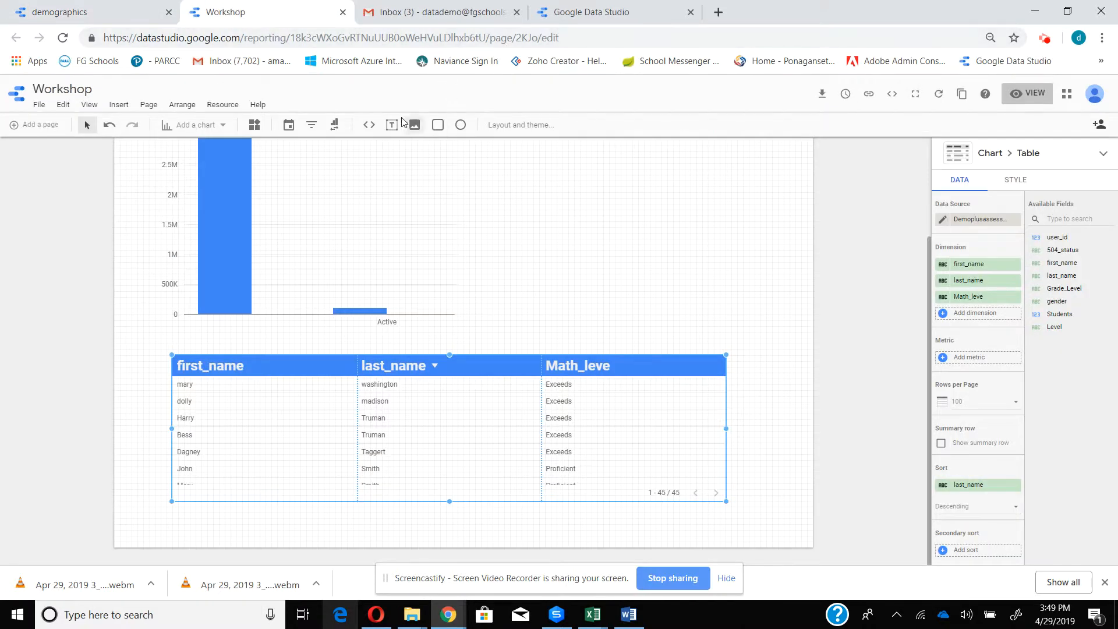
left_click(216, 106)
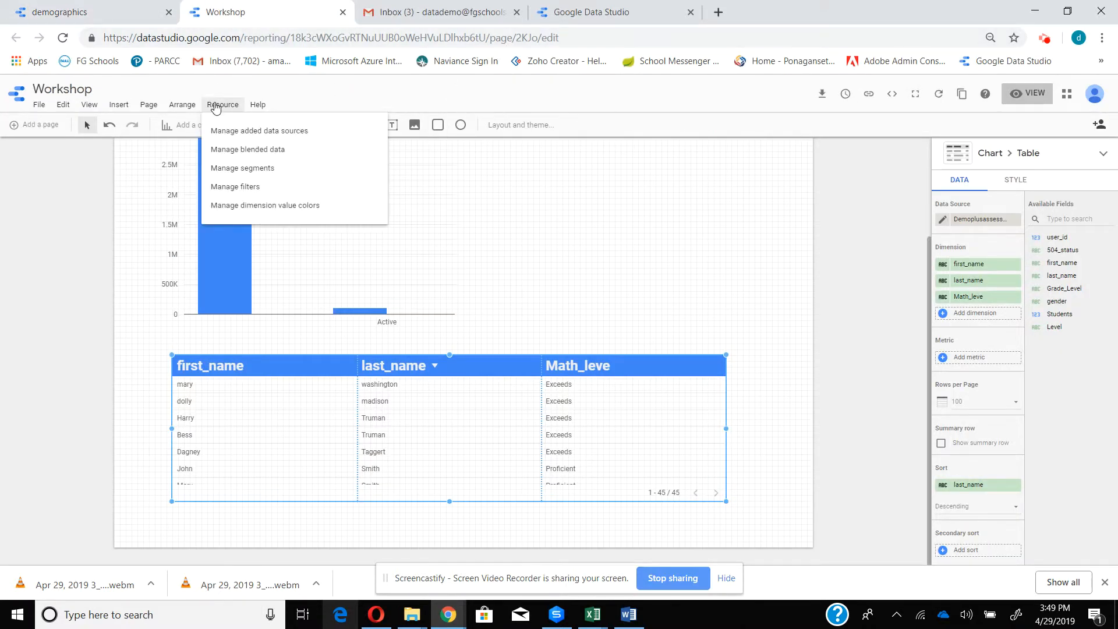
left_click(224, 129)
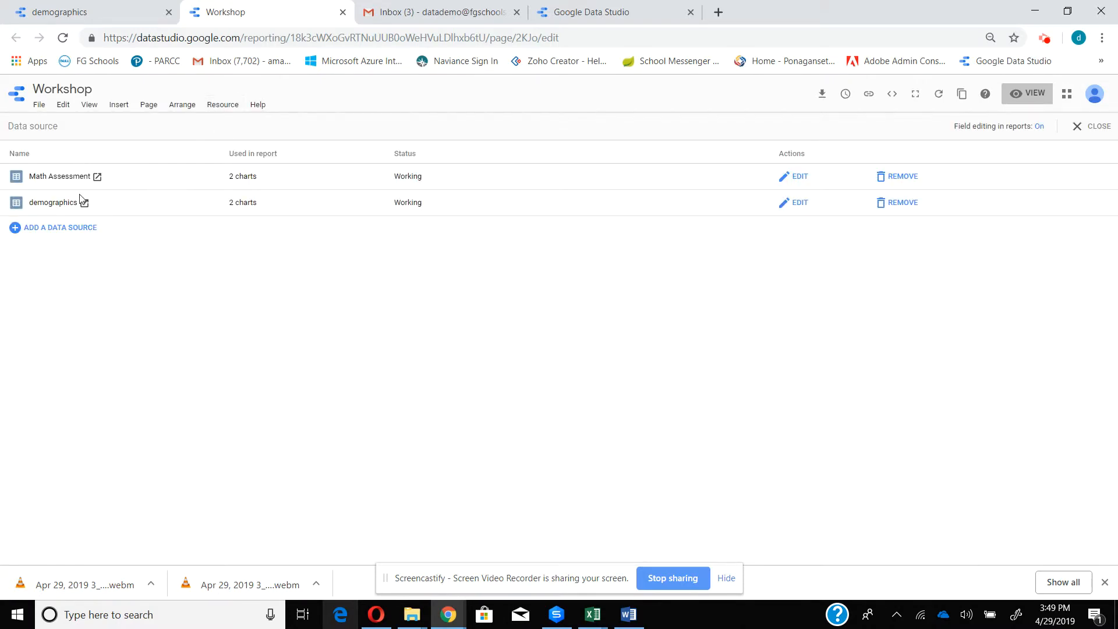
left_click(15, 229)
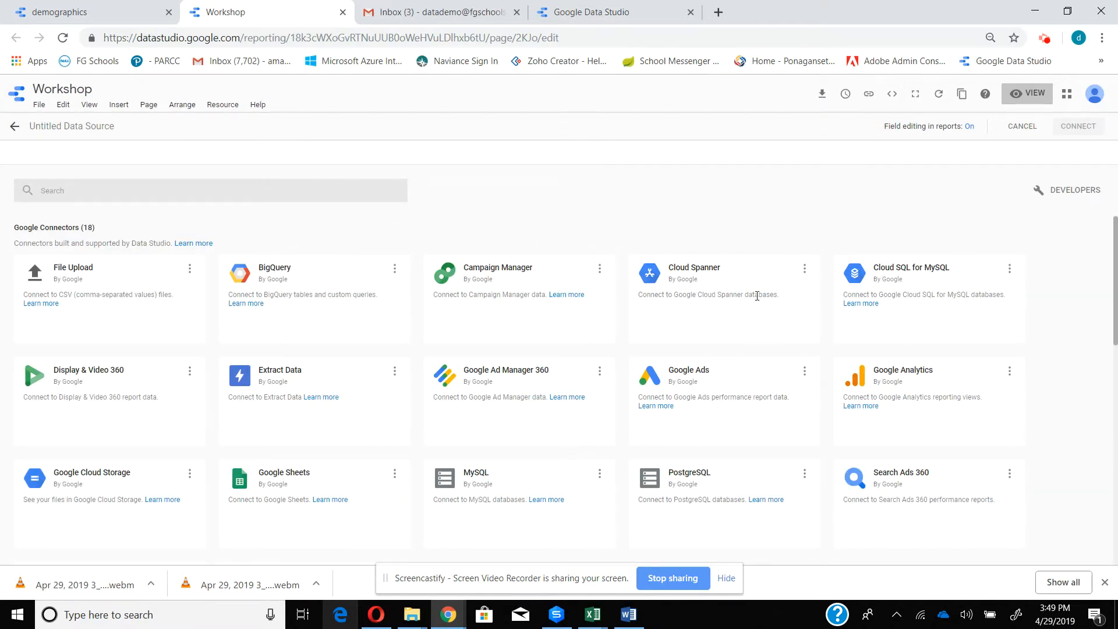
scroll(1116, 249, "down", 4)
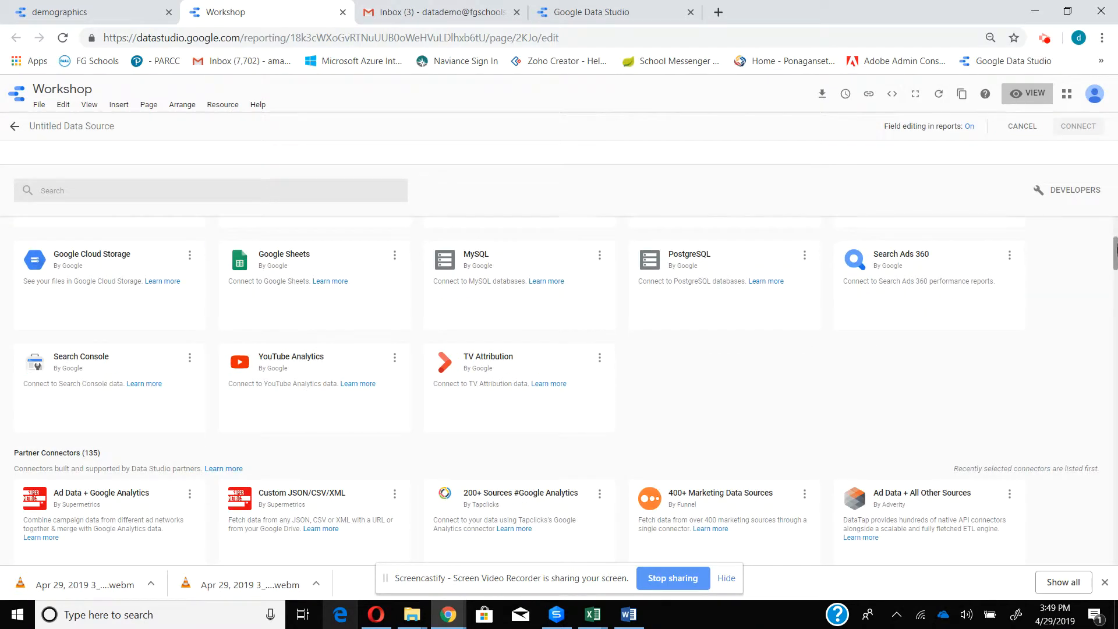
scroll(1115, 250, "down", 3)
scroll(1114, 233, "up", 7)
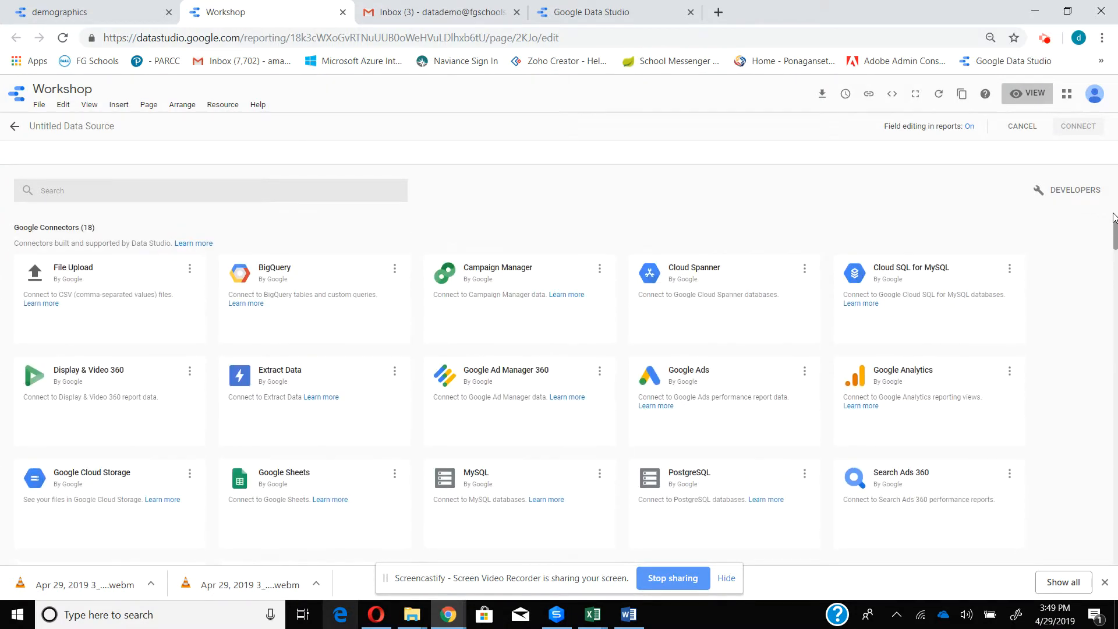
scroll(1114, 212, "down", 2)
mouse_move(287, 382)
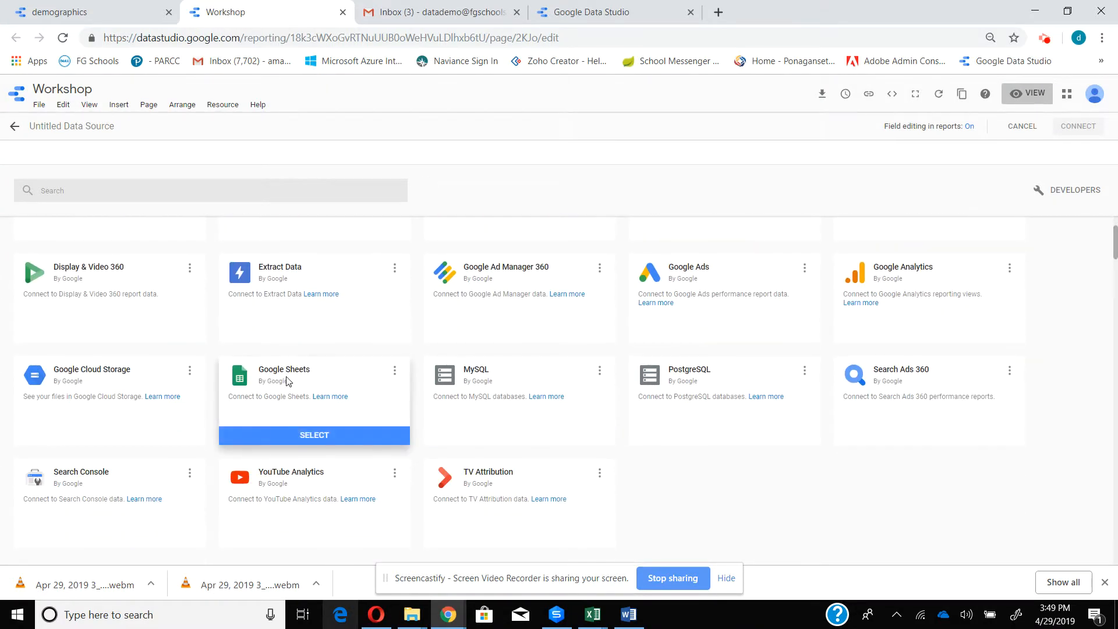
left_click(318, 435)
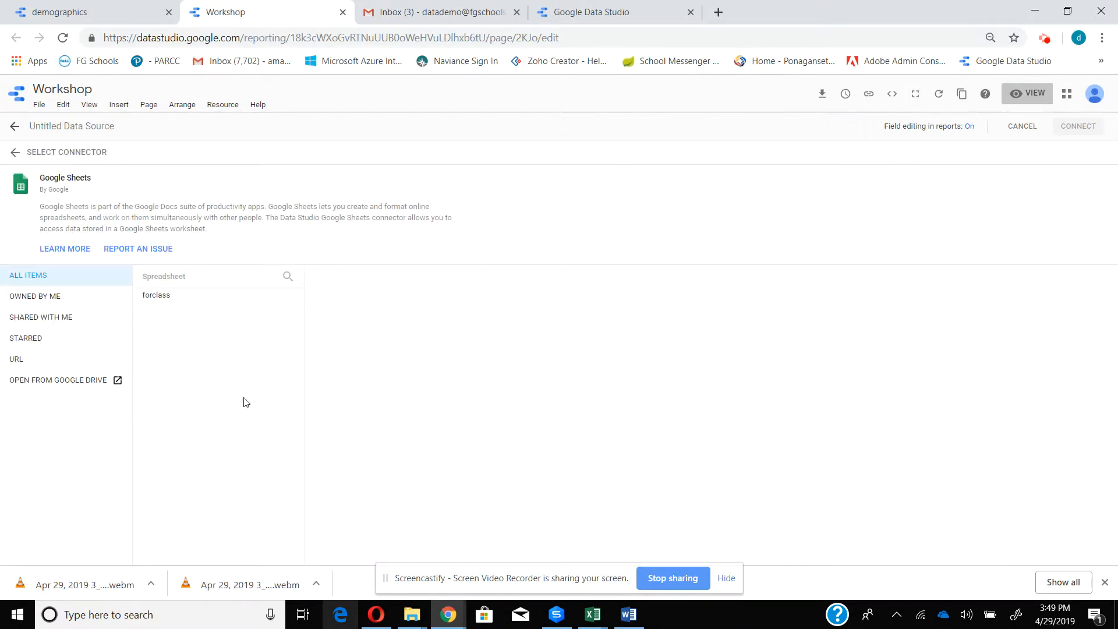
- Connect the ELA Assessment worksheet of the forclass spreadsheet under the name ELA_Assessments and add it to the report
left_click(165, 303)
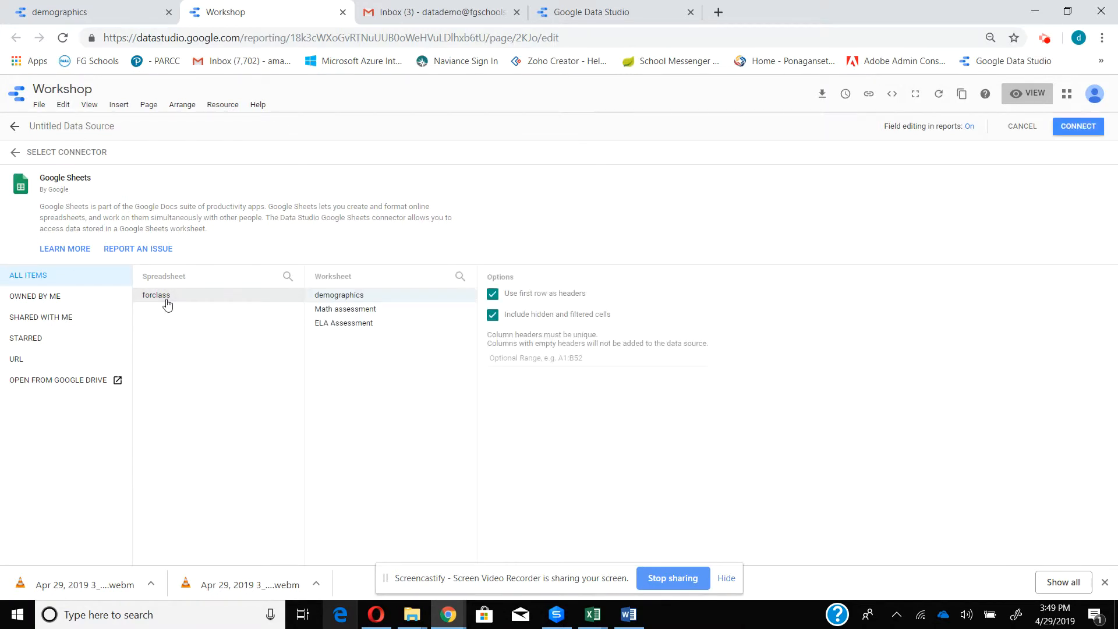
left_click(368, 323)
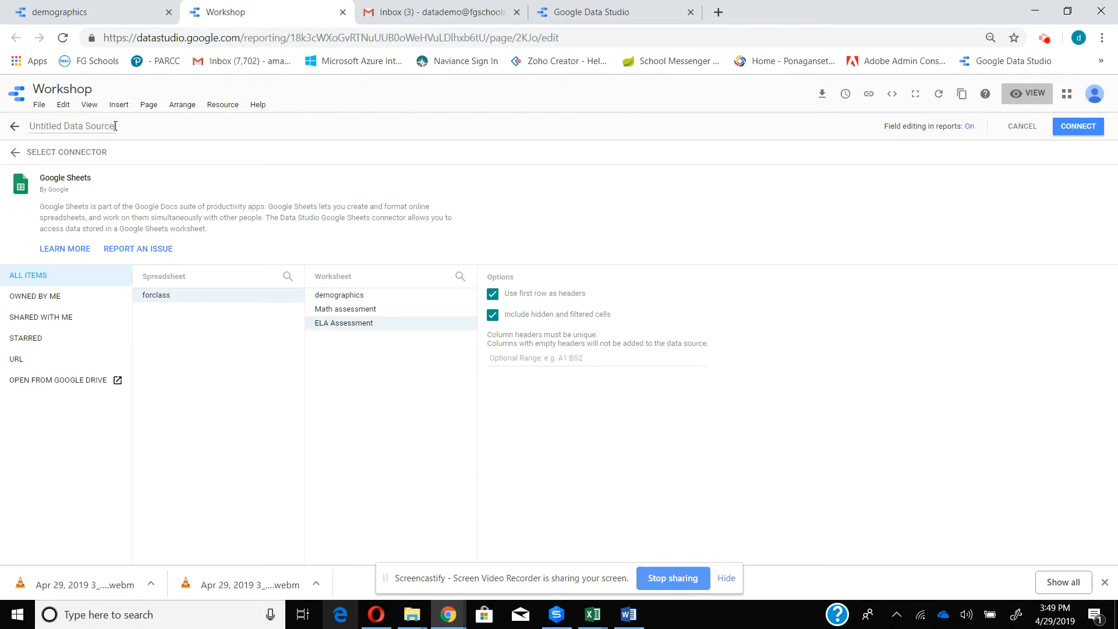
left_click_drag(115, 126, 17, 151)
type("ELA_Assessments")
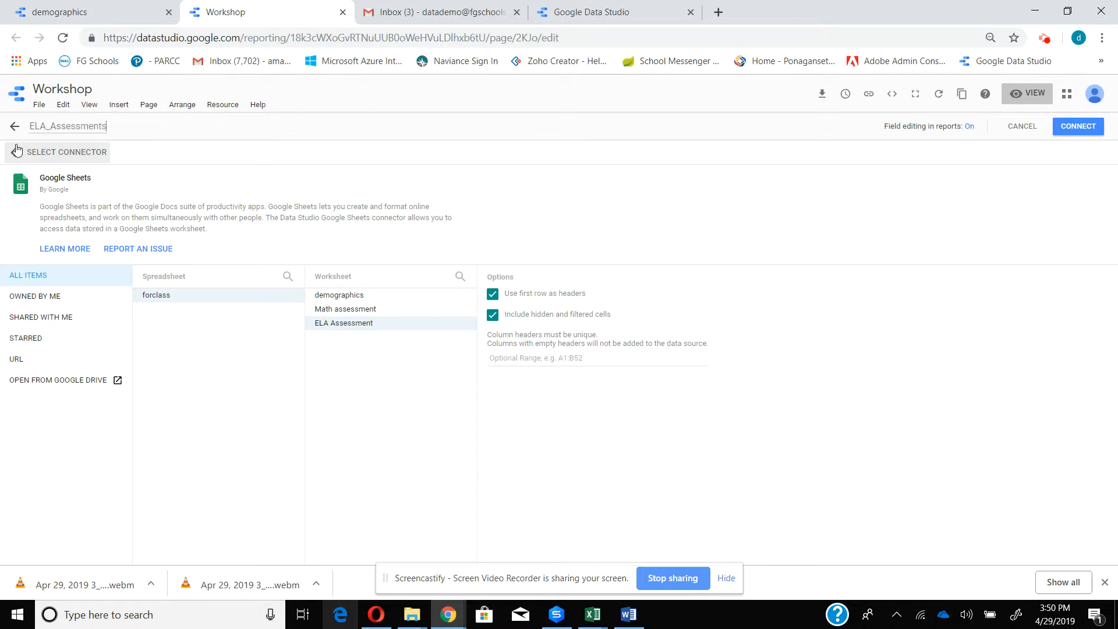
left_click(1093, 130)
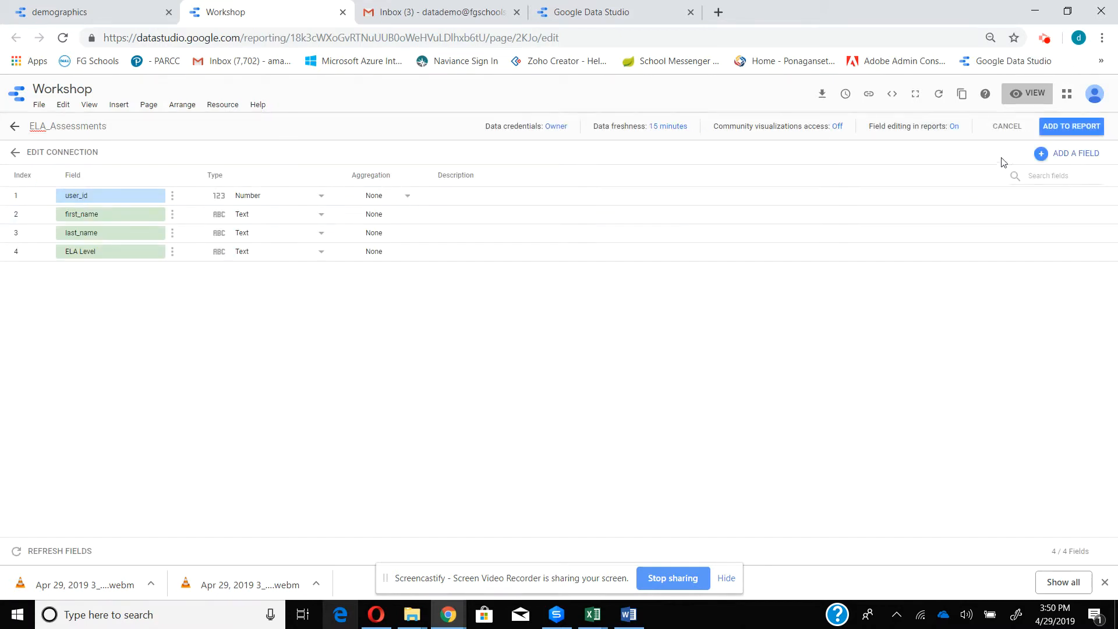
left_click(1087, 131)
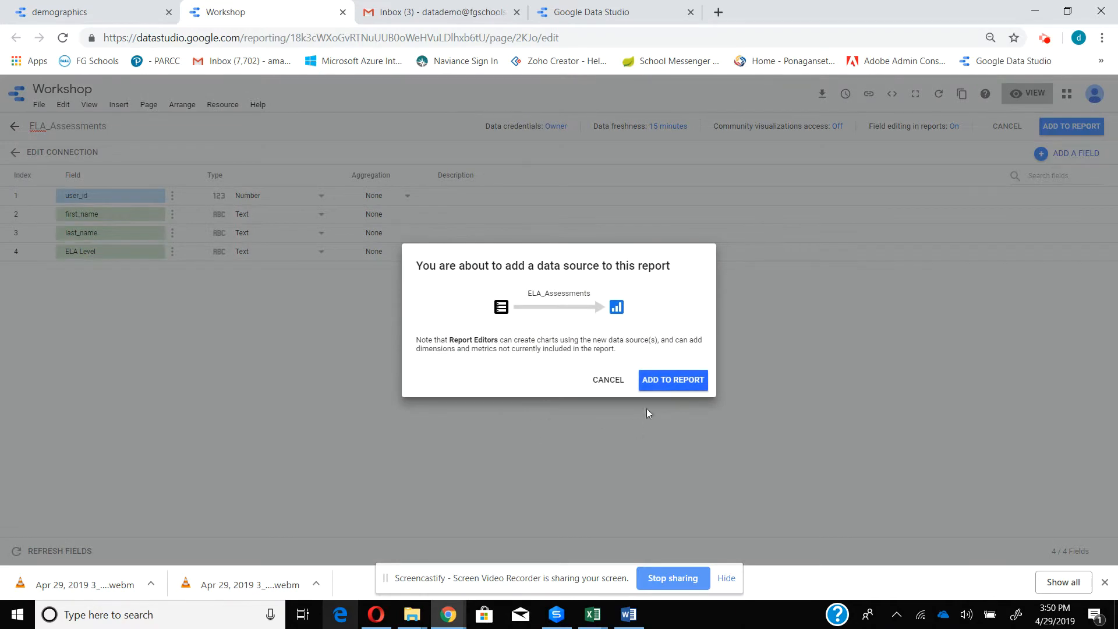
left_click(670, 380)
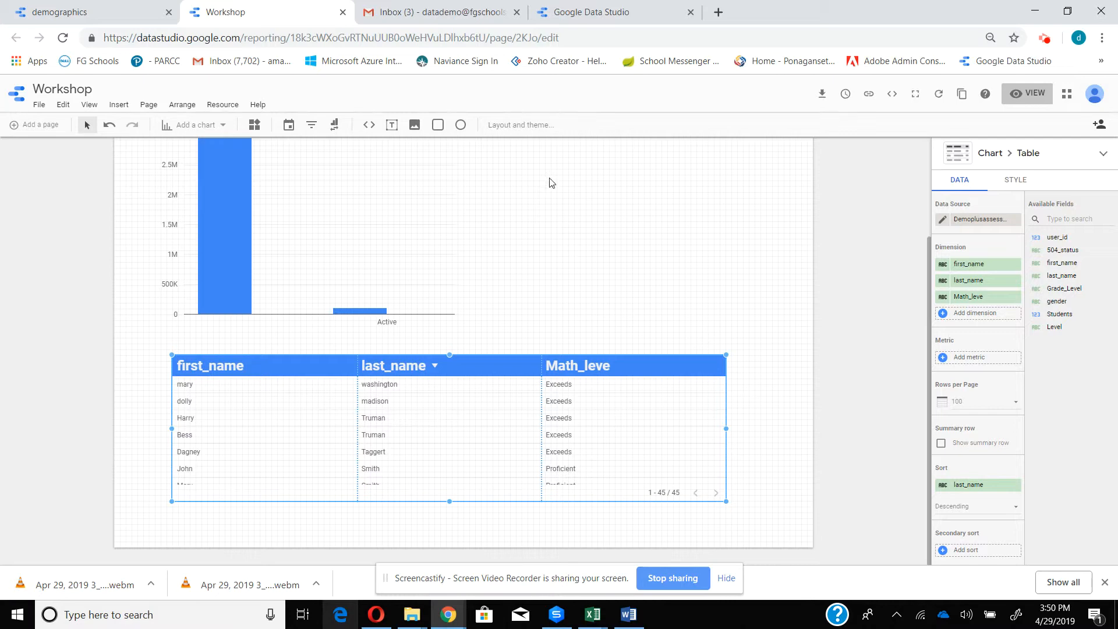
- Edit the table's Demoplusassessment blend and add ELA_Assessments as its third data source
left_click(943, 221)
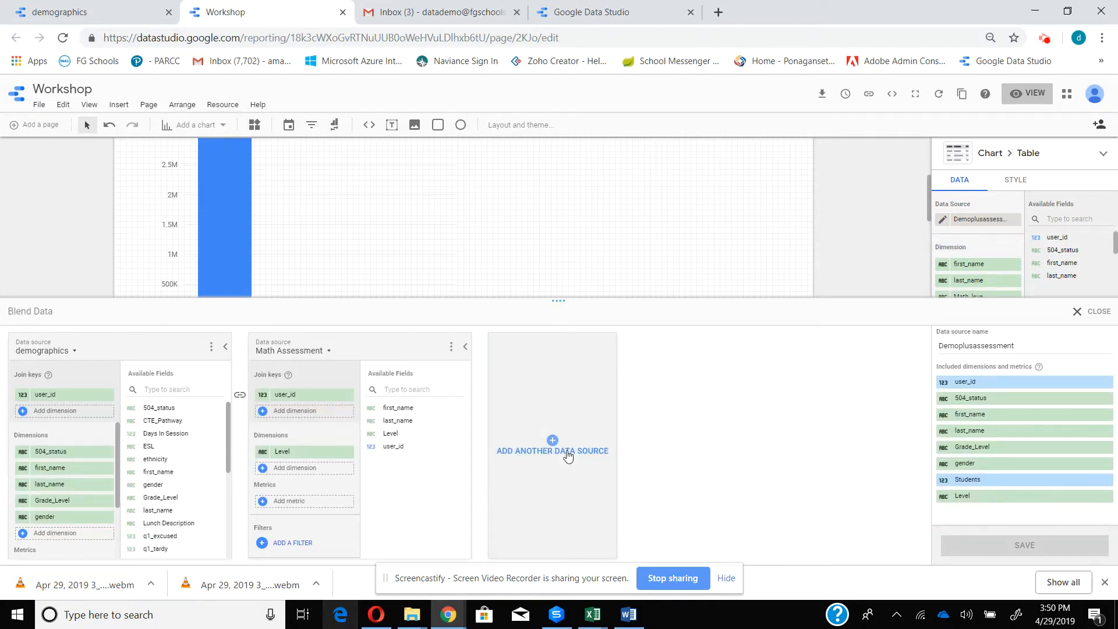
left_click(552, 442)
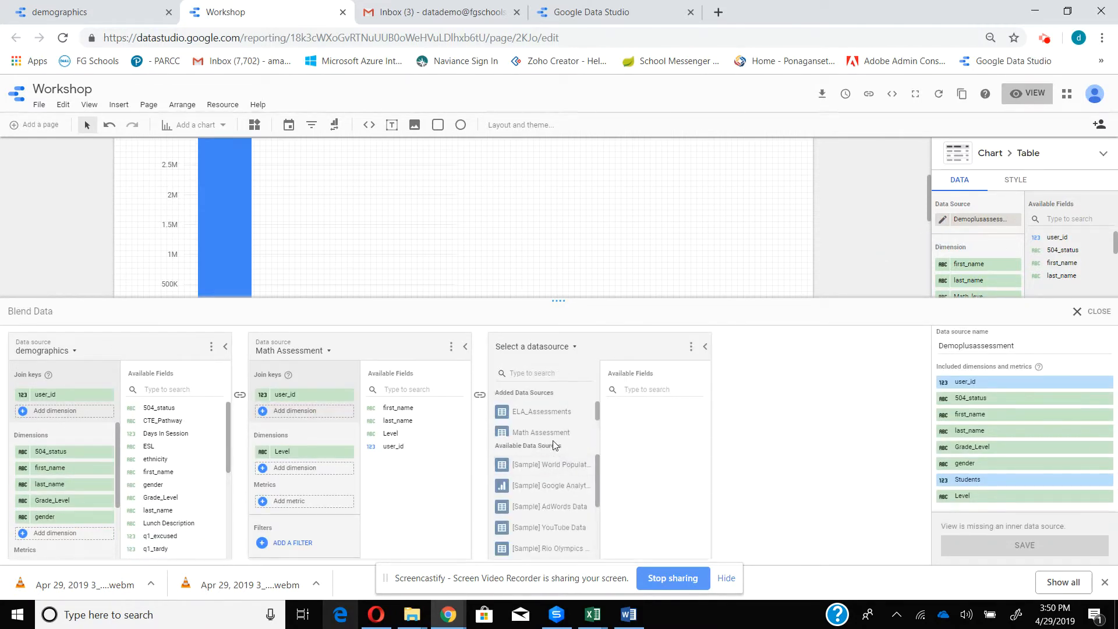
left_click(542, 412)
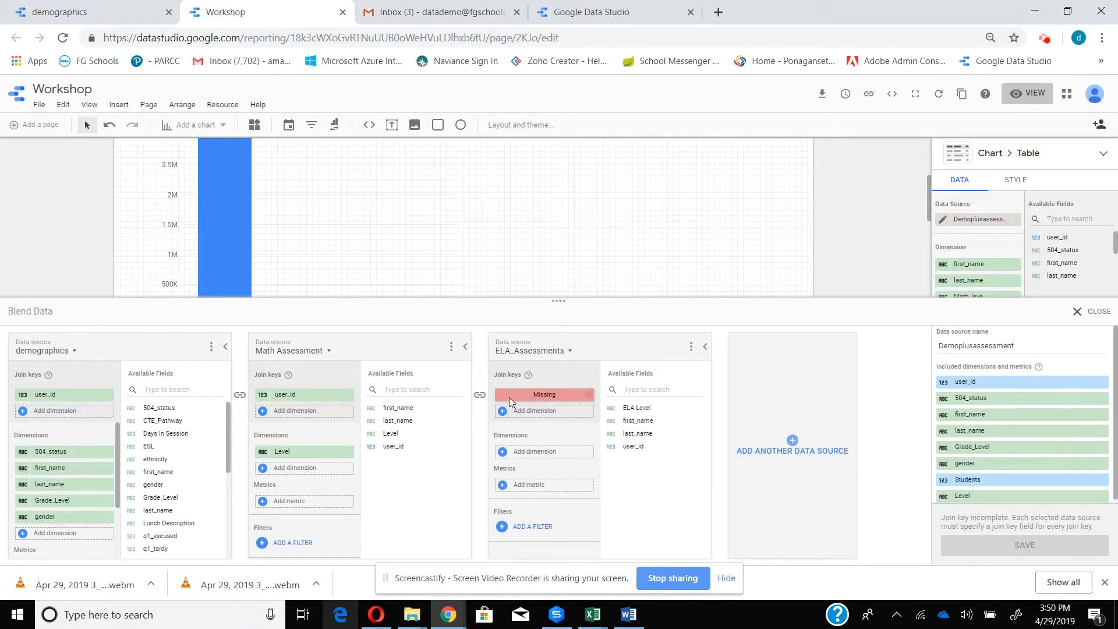
- Join ELA_Assessments to the blend on user_id with ELA Level as its dimension, and add ELA Level to the table's dimensions
left_click_drag(642, 449, 531, 400)
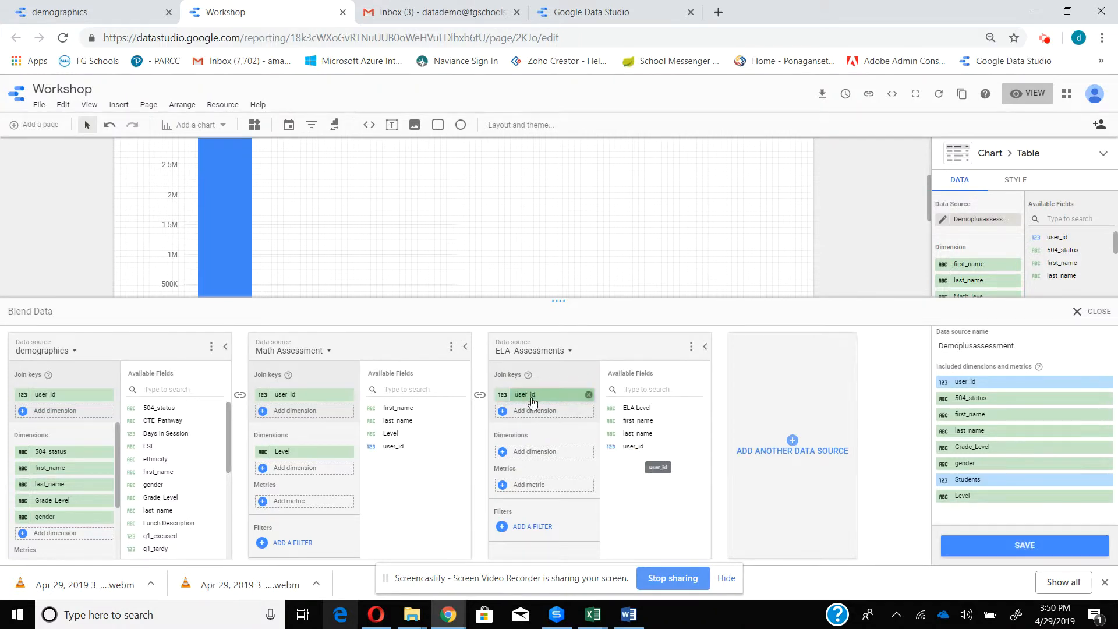
left_click_drag(657, 407, 541, 457)
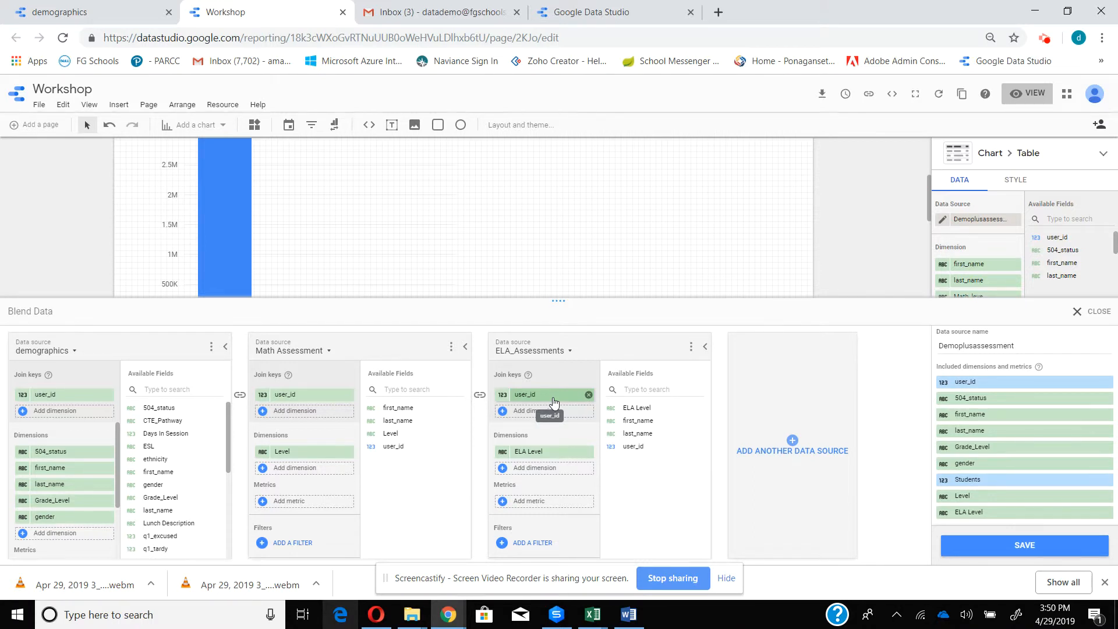
left_click(1035, 546)
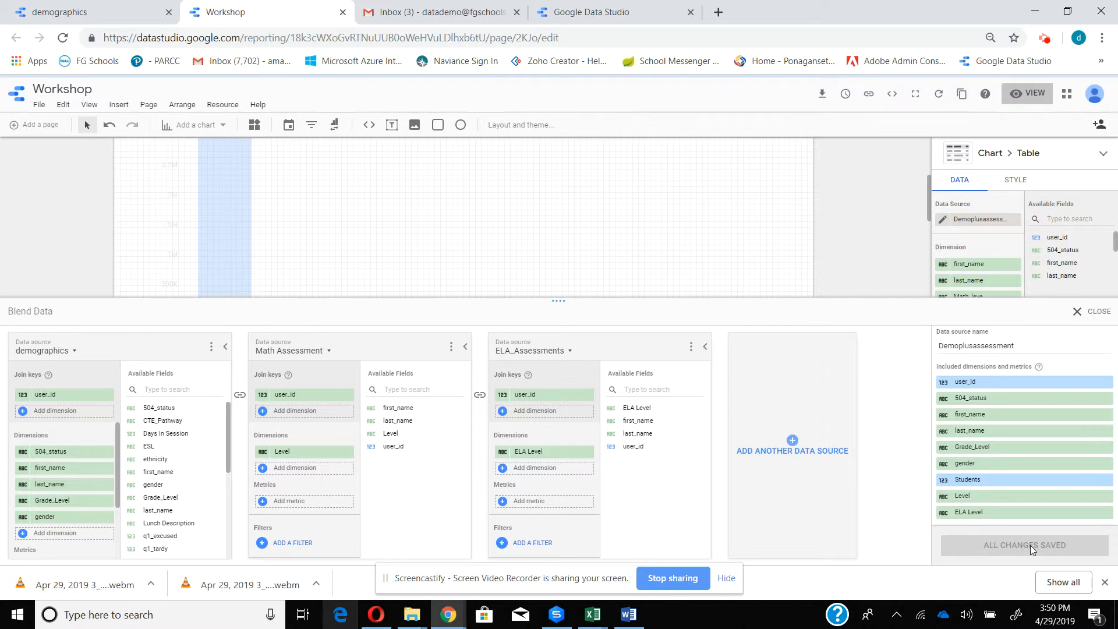
left_click(1077, 311)
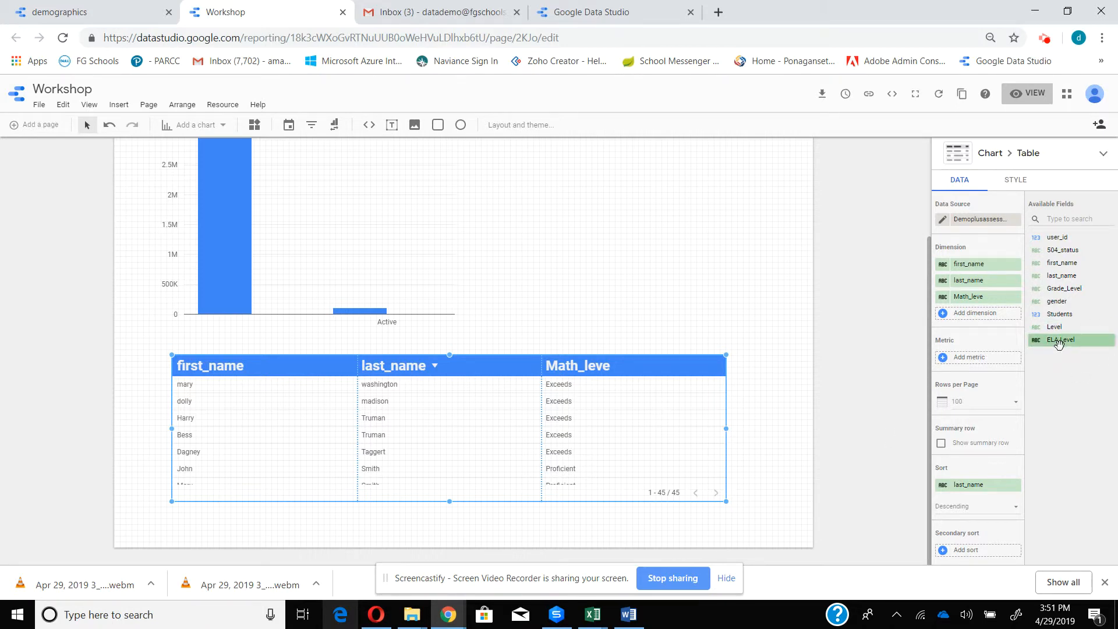
left_click_drag(1059, 343, 955, 315)
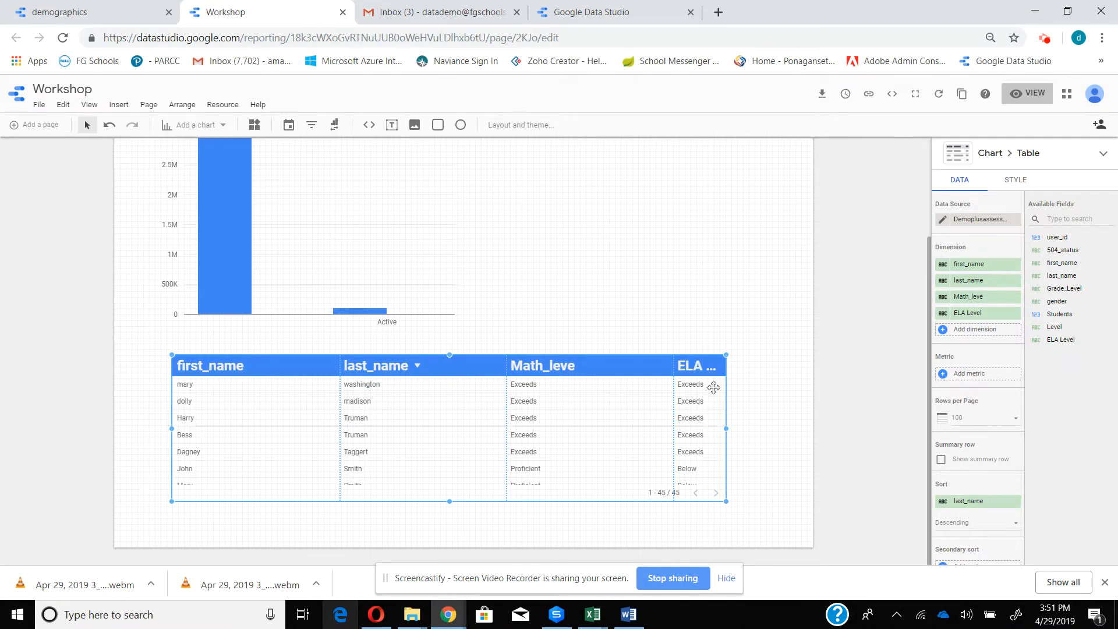
- Remove the duplicate Students metric from the bar chart and replace its 504_status dimension with Grade_Level
scroll(652, 302, "up", 2)
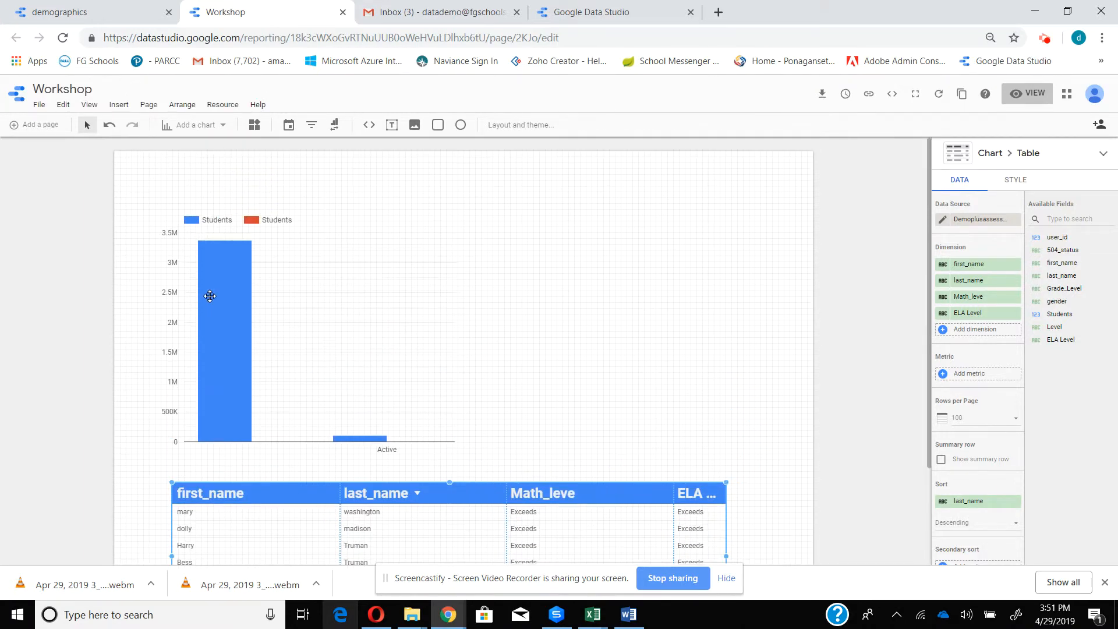
left_click(256, 290)
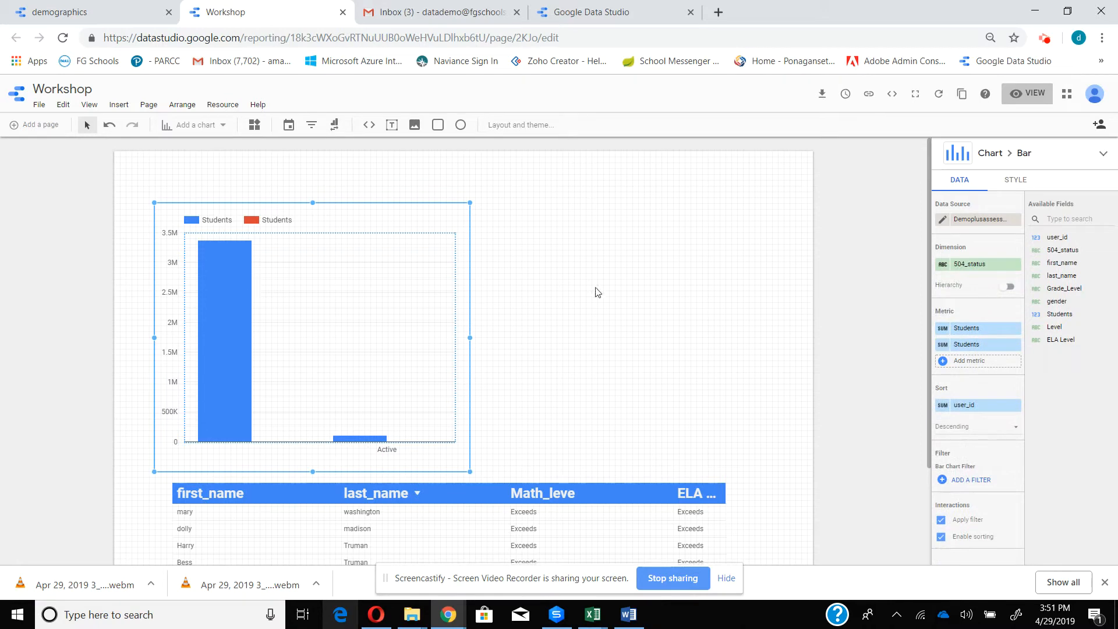
left_click(1015, 329)
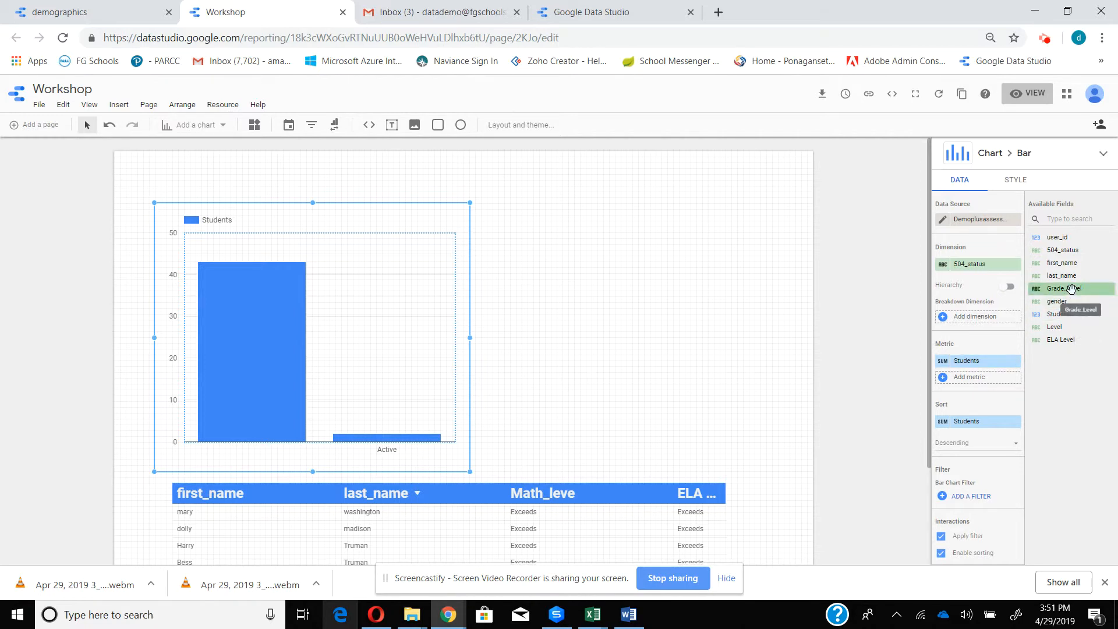
left_click_drag(1065, 289, 970, 269)
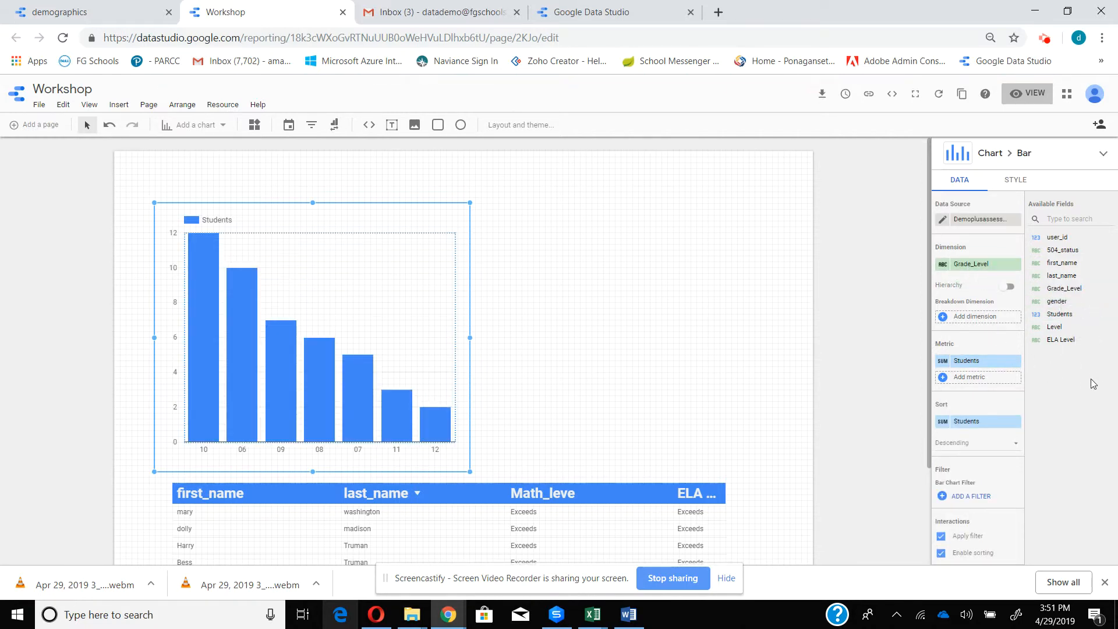
- Try aggregating the bar chart's Students metric by Count Distinct
left_click(941, 363)
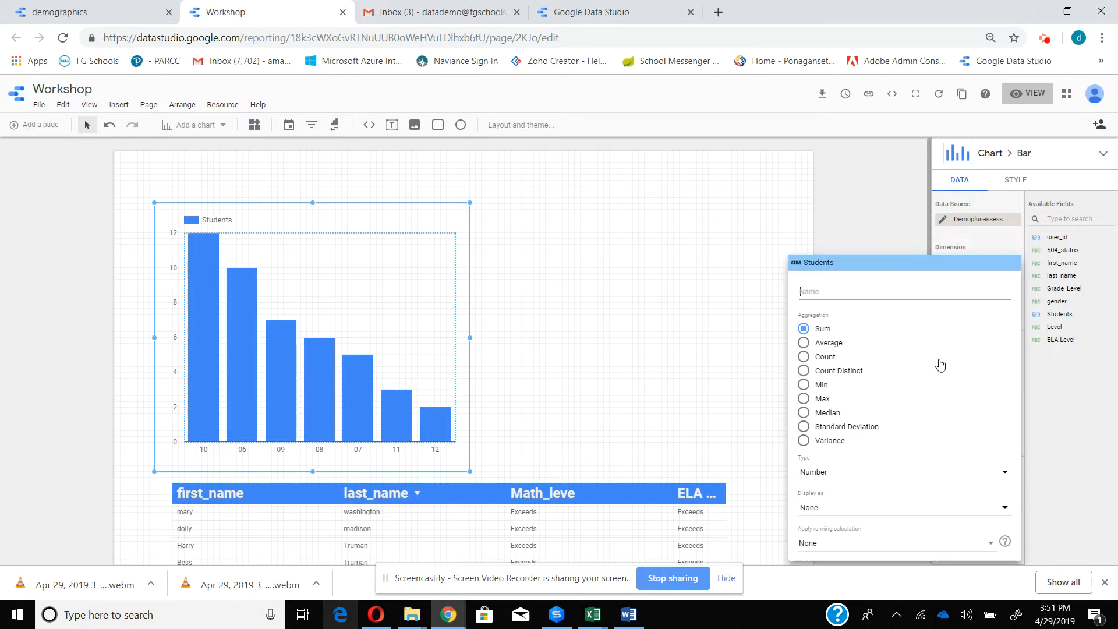
left_click(804, 371)
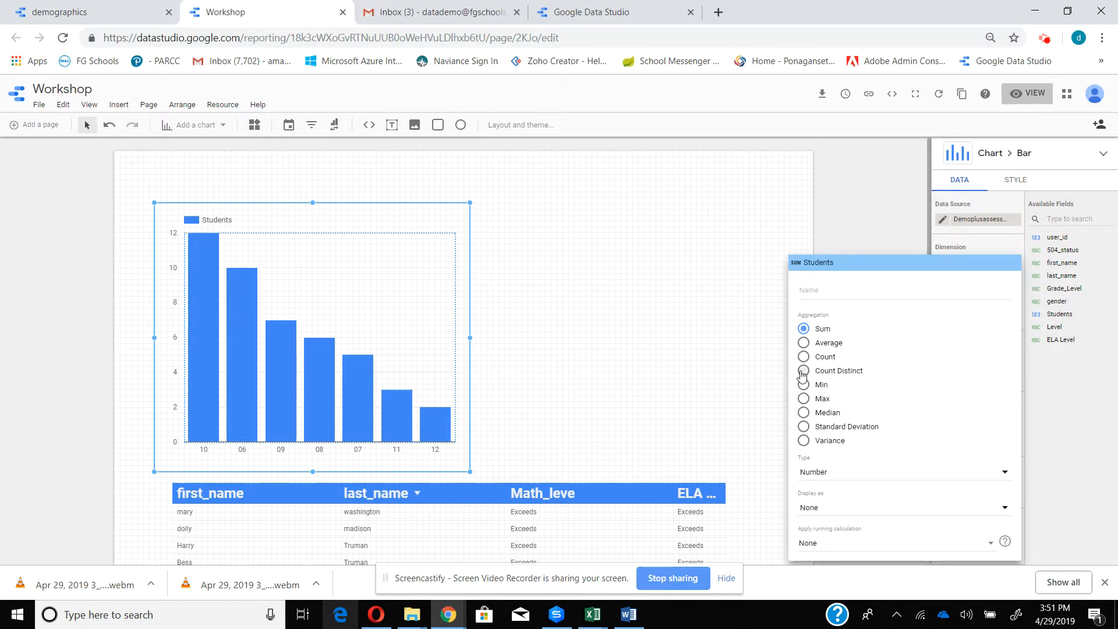
left_click(838, 198)
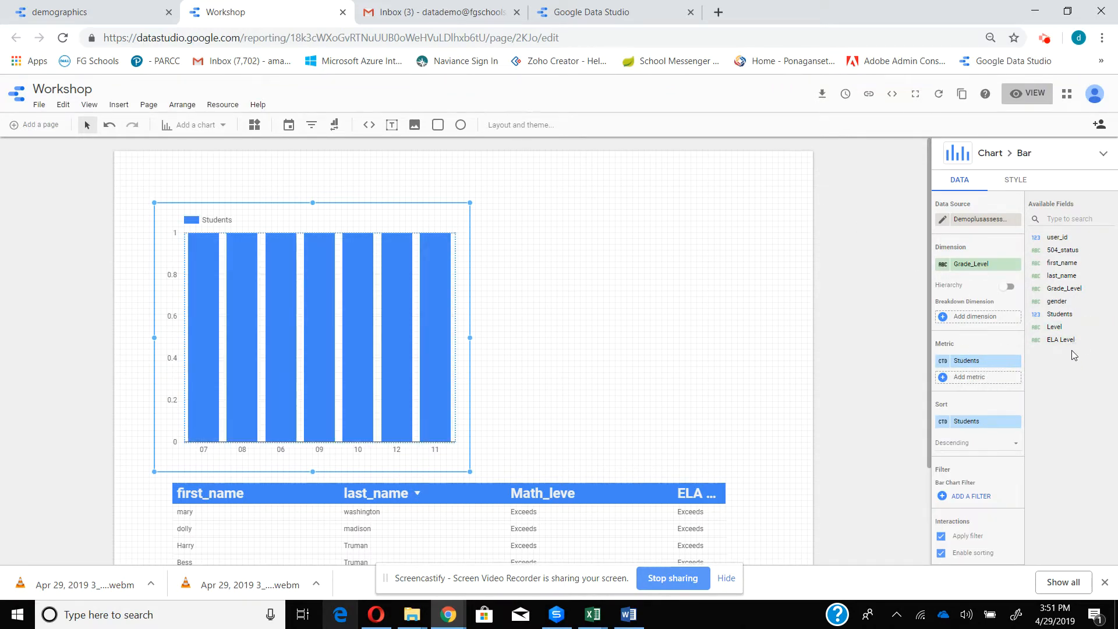
- Replace the bar chart's Students metric with user_id and aggregate it by Count Distinct
left_click_drag(1057, 238, 966, 363)
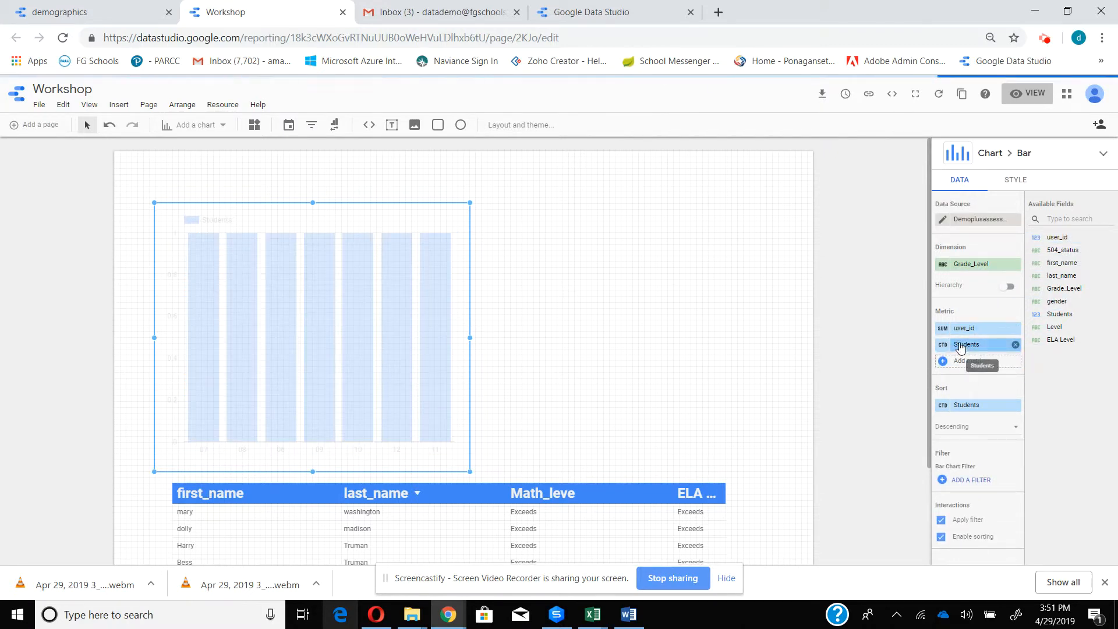
left_click(1015, 346)
left_click(944, 362)
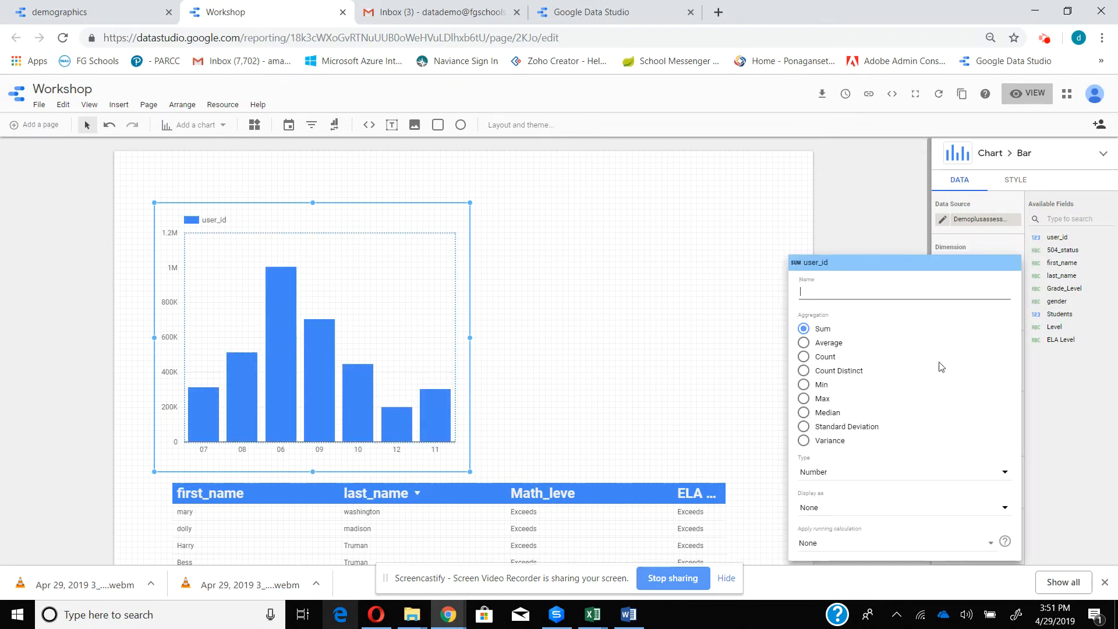
left_click(805, 371)
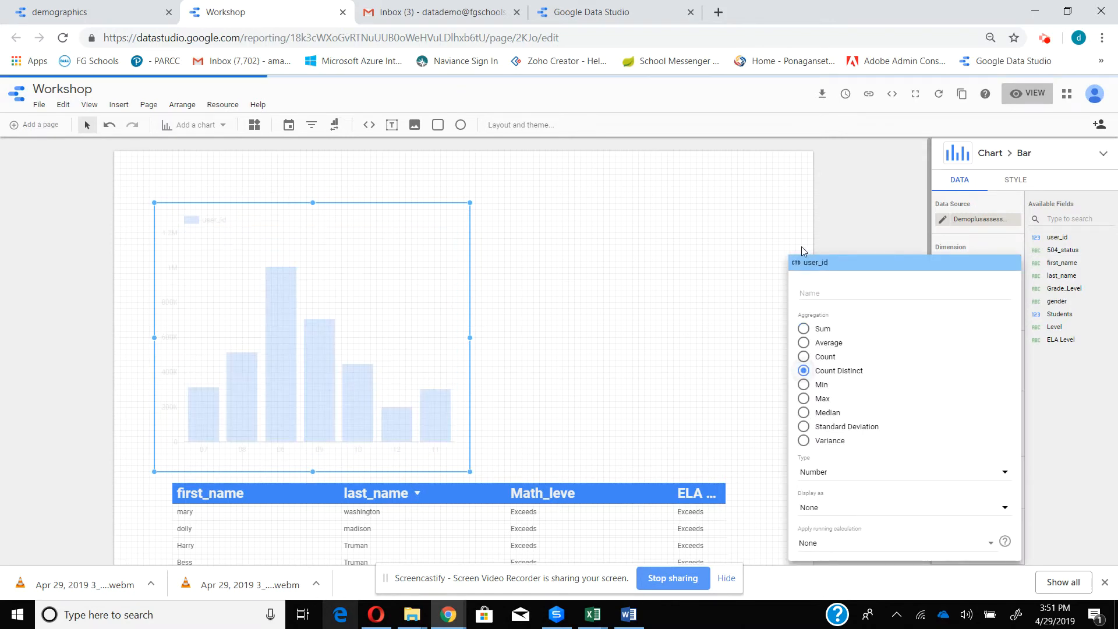
left_click(746, 220)
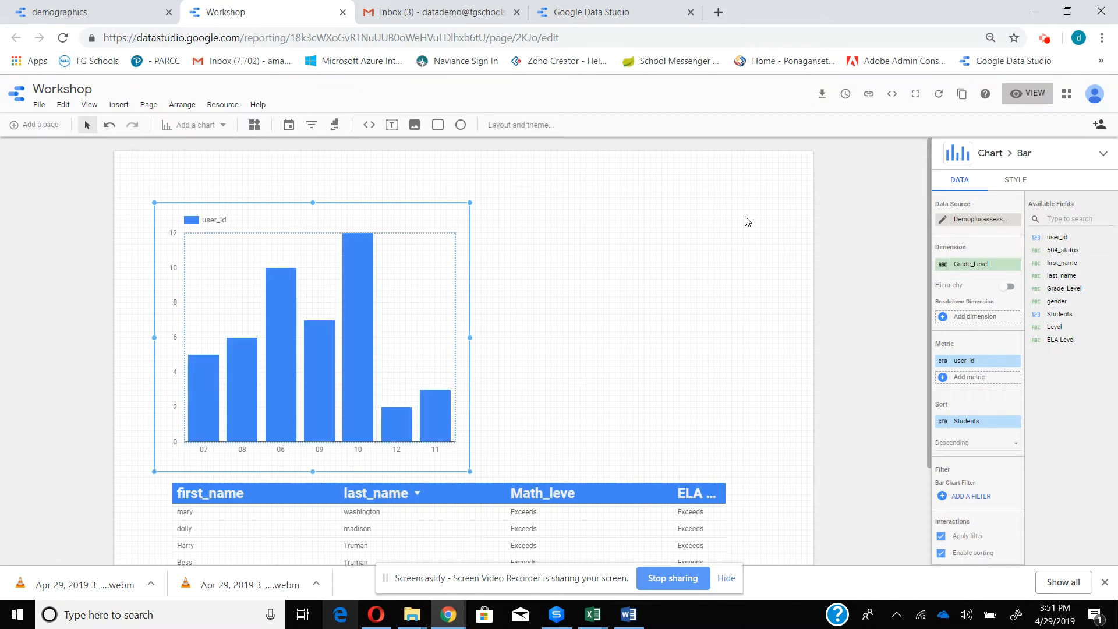
- Sort the bar chart by Grade_Level in ascending order
scroll(749, 233, "down", 2)
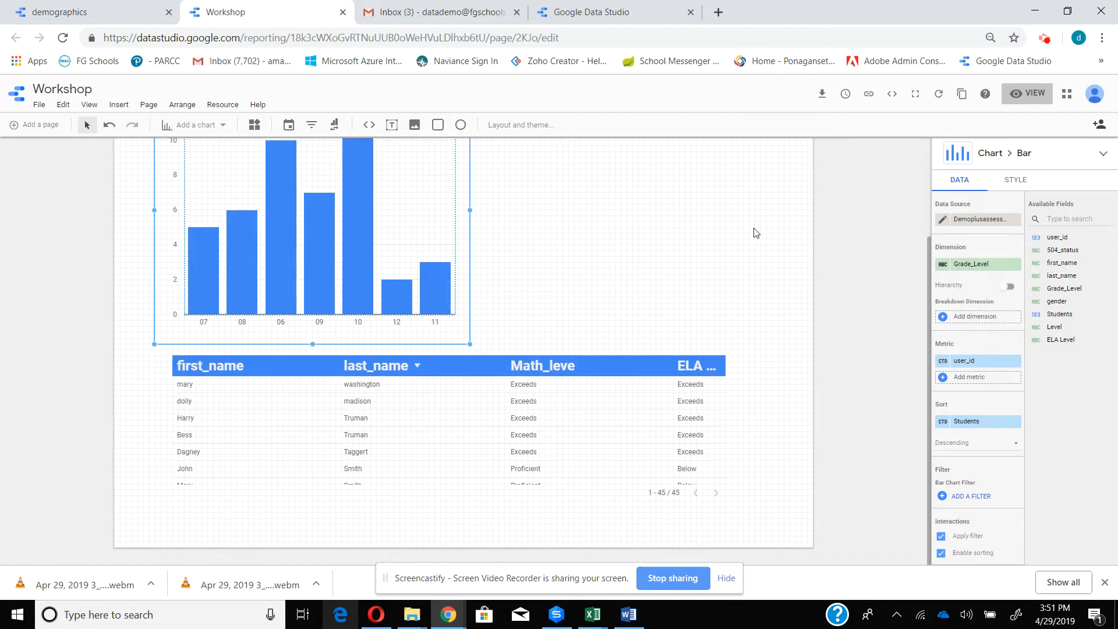
scroll(763, 242, "up", 1)
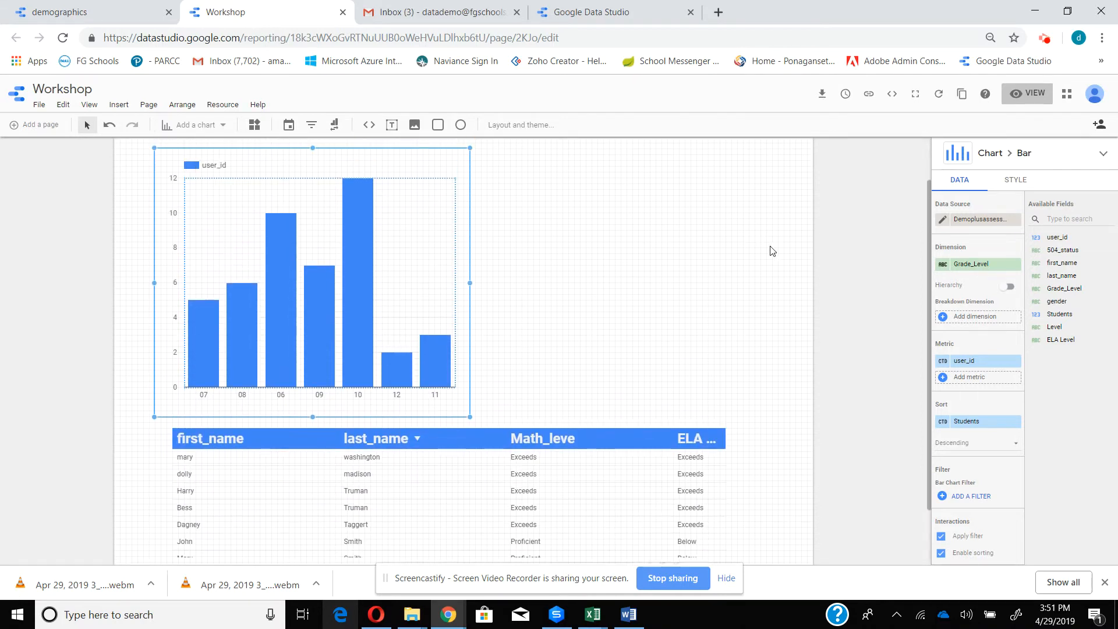
left_click(965, 426)
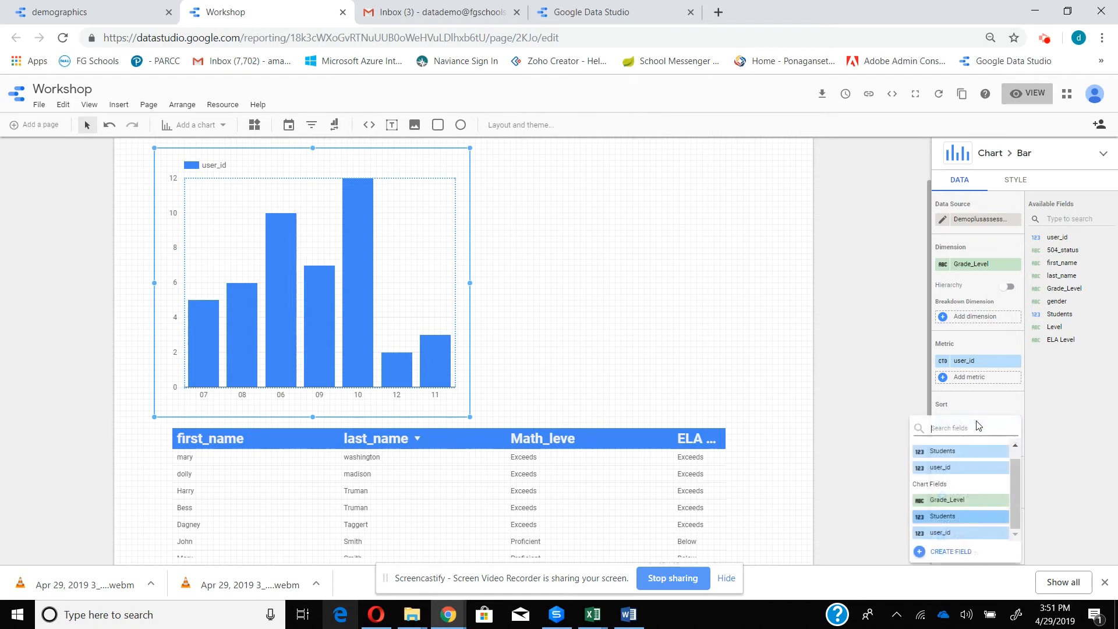
left_click(992, 500)
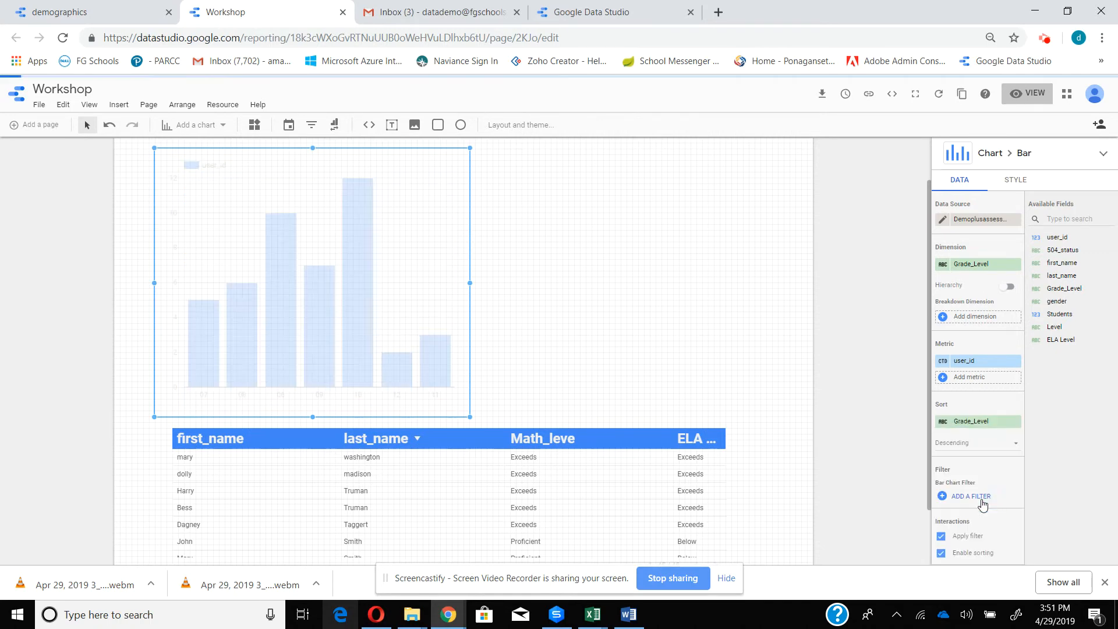
left_click(973, 447)
left_click(964, 474)
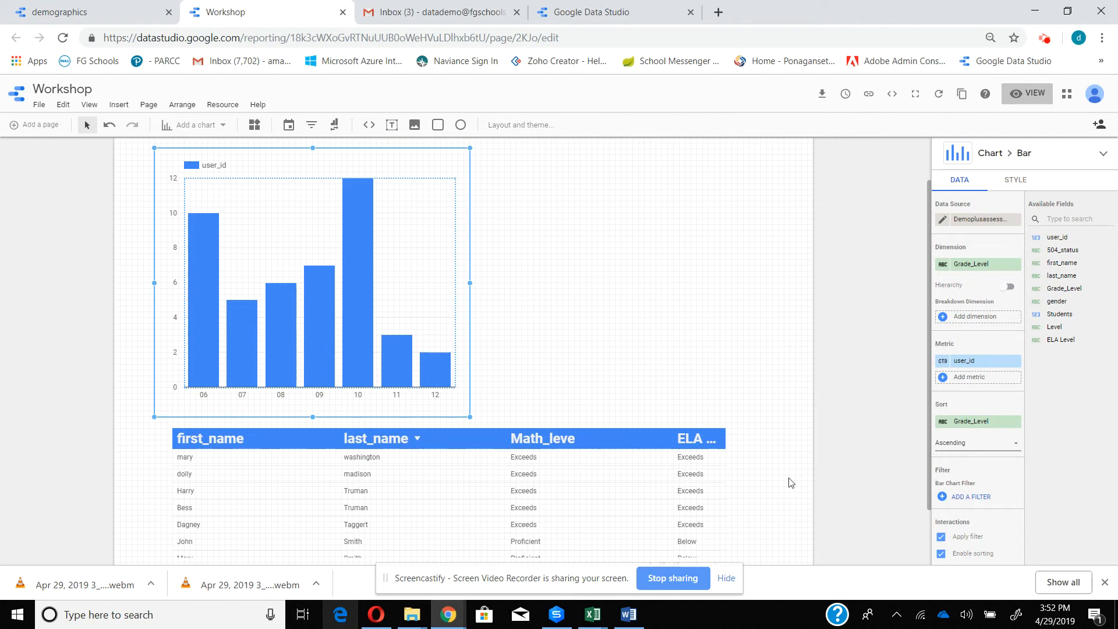
- Test the chart's interactive filter on the grade 09 bar in view mode, reset it and return to editing
left_click(1026, 97)
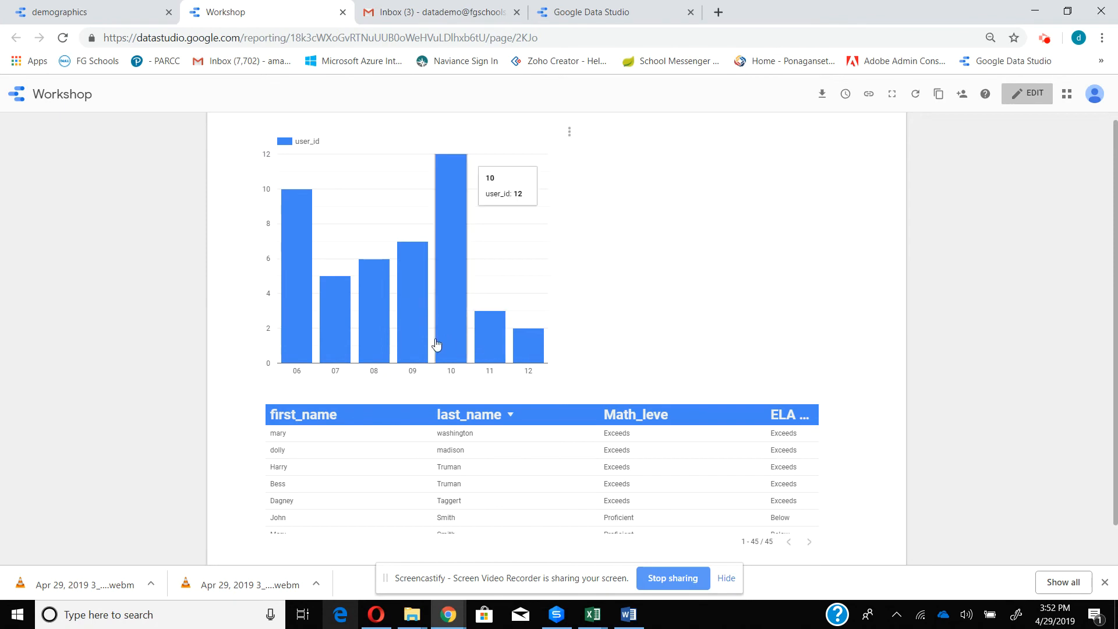
left_click(413, 348)
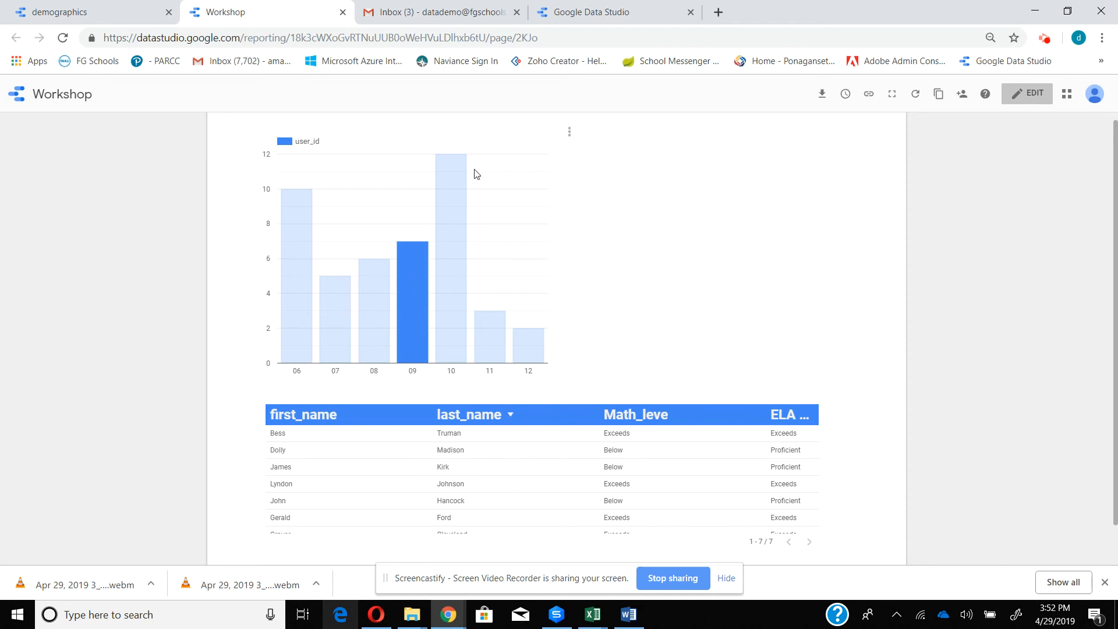
left_click(570, 135)
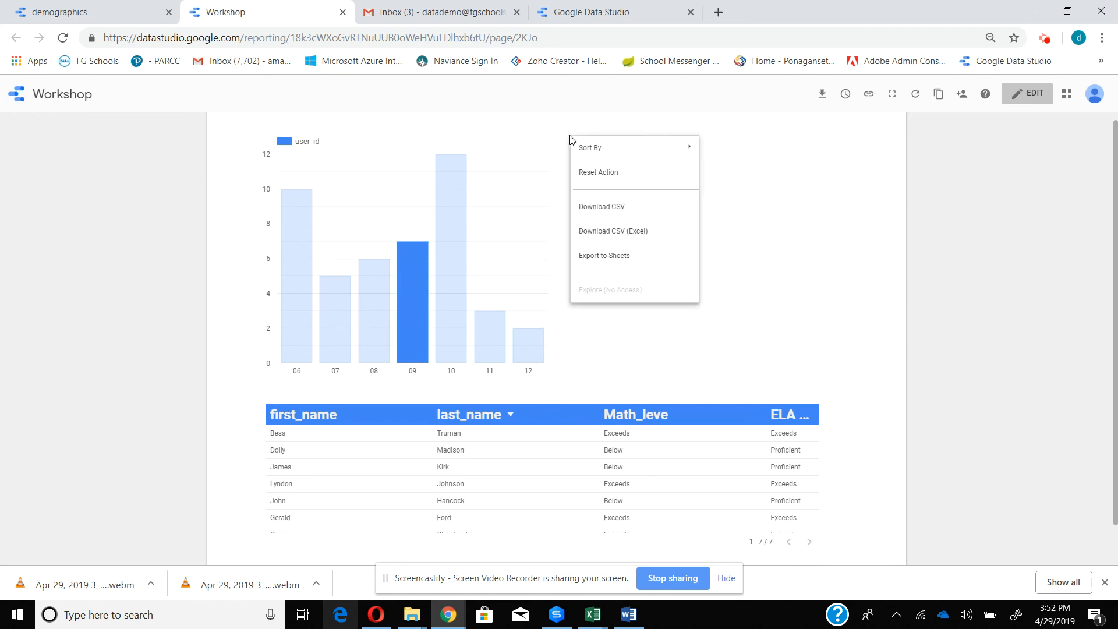
left_click(588, 173)
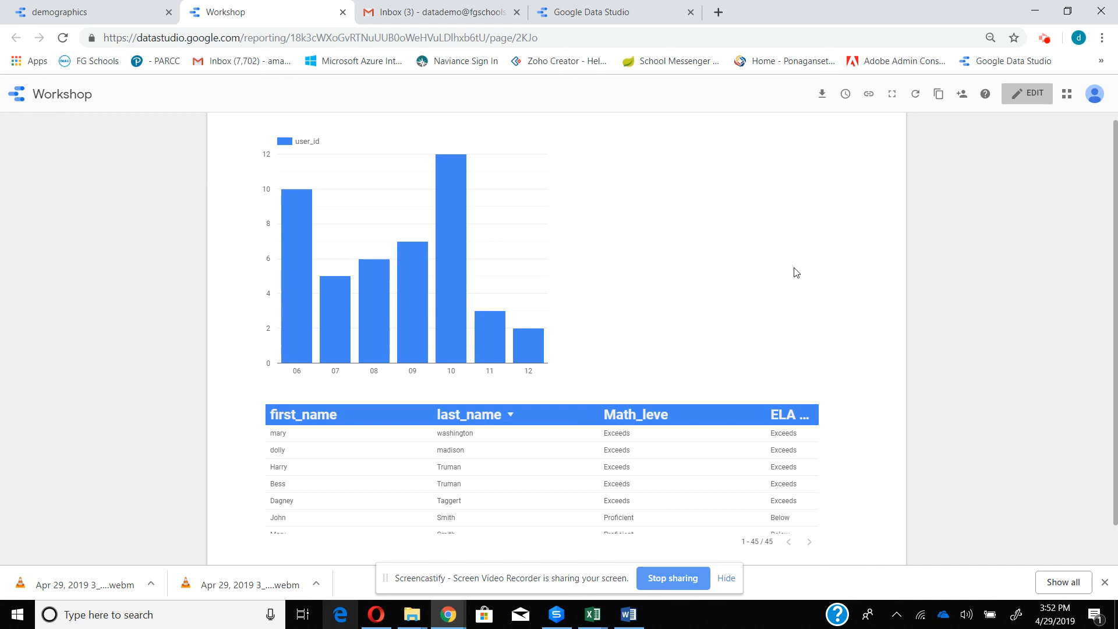
left_click(1041, 102)
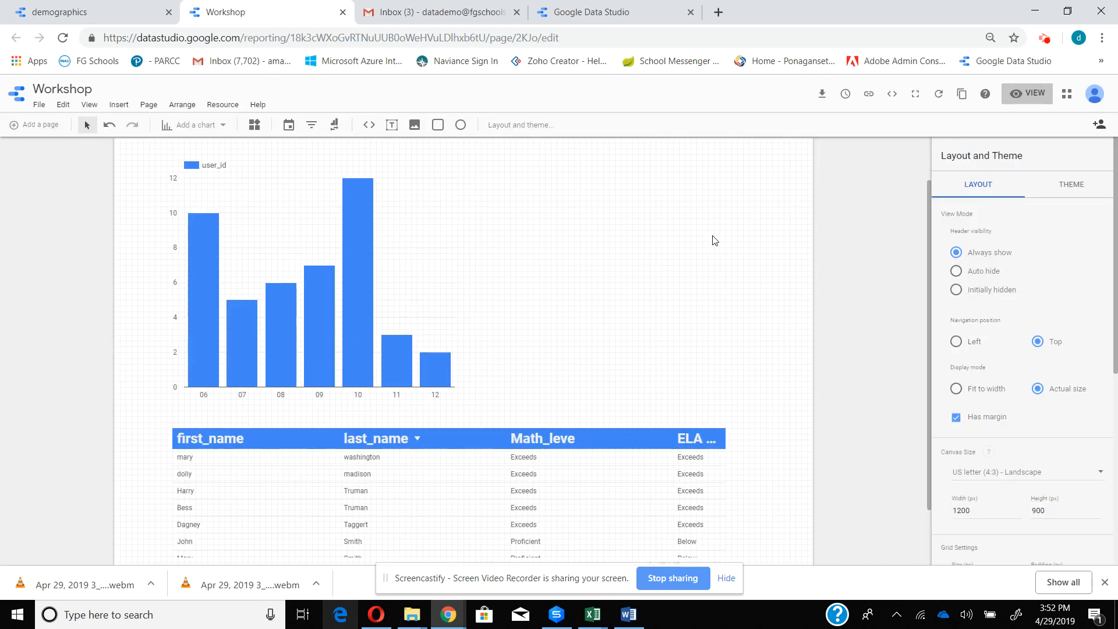